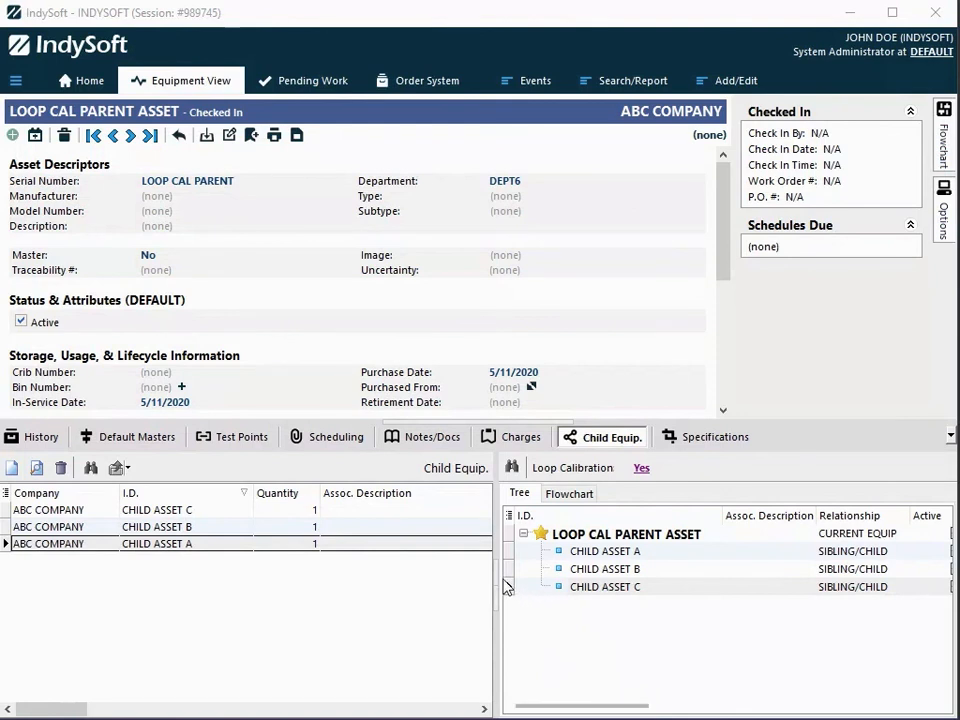
Step: Set the worksheet of child equipment CHILD ASSET C to DETAILED WORKSHEET, leaving its calibration type blank
left_click(505, 586)
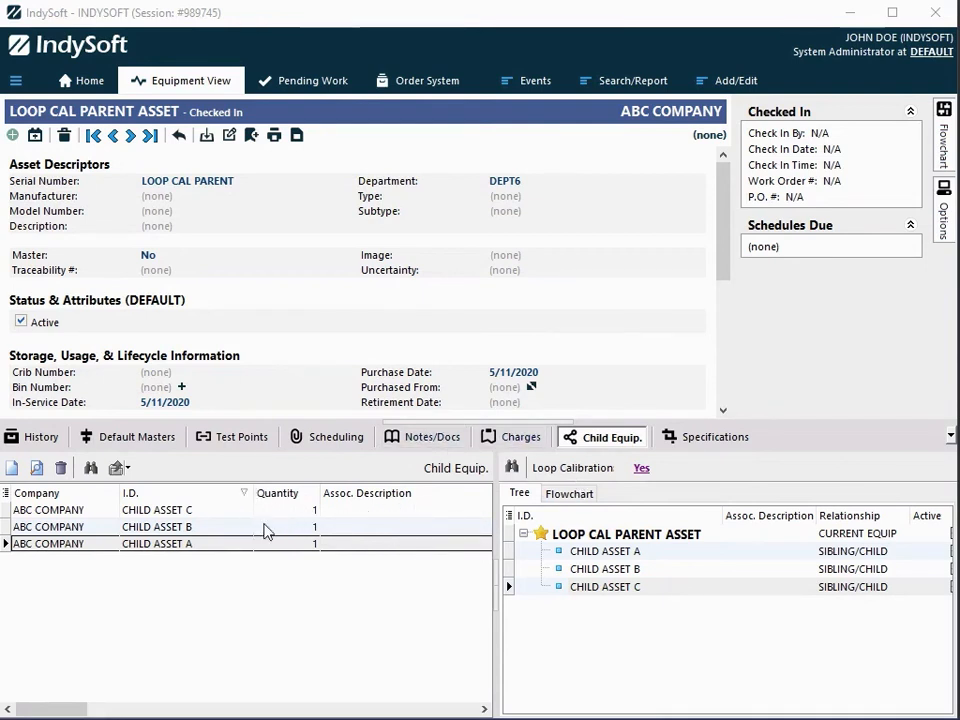
double_click(229, 517)
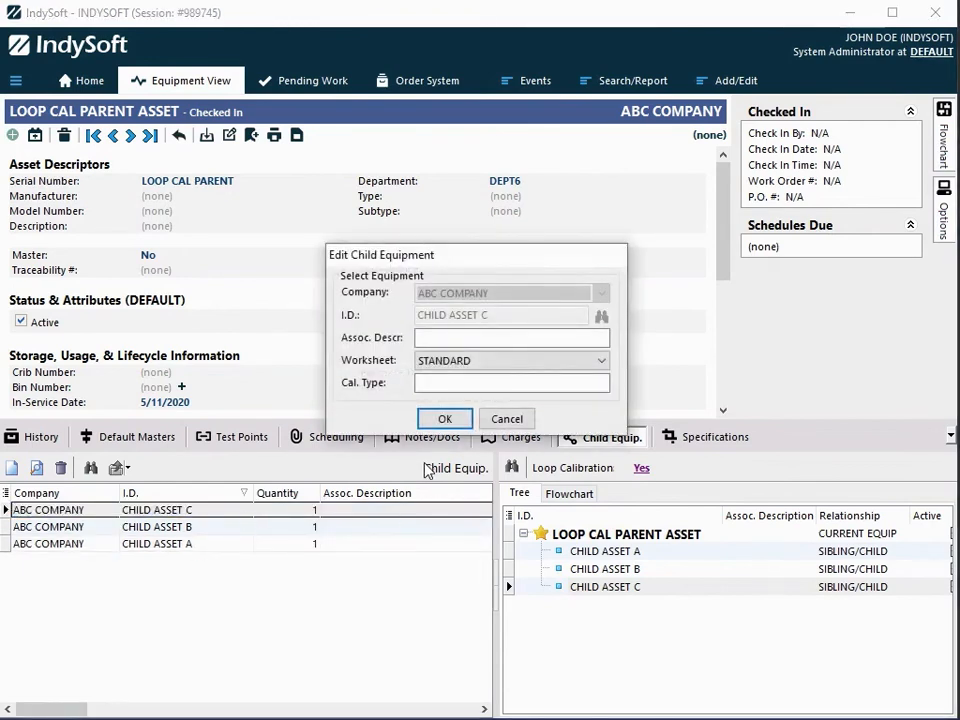
left_click(447, 366)
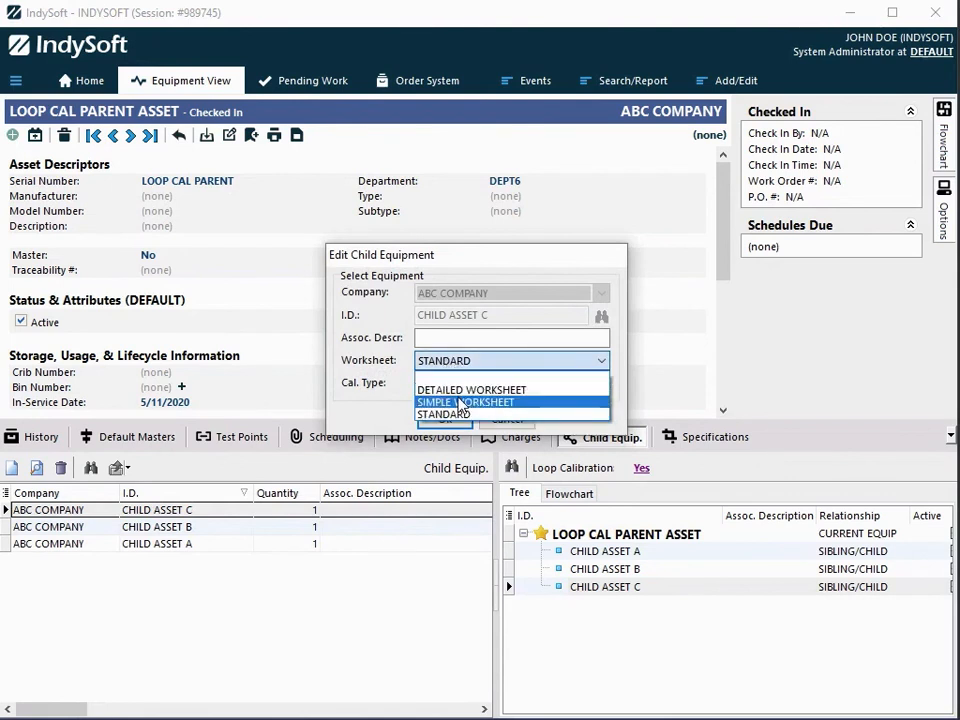
left_click(461, 390)
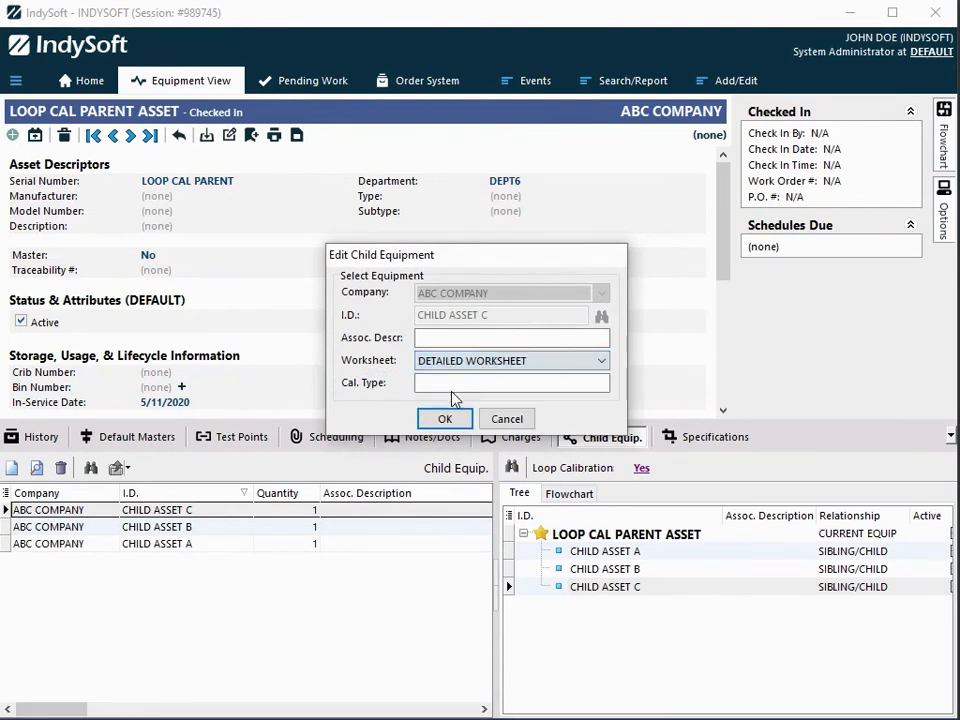
left_click(455, 383)
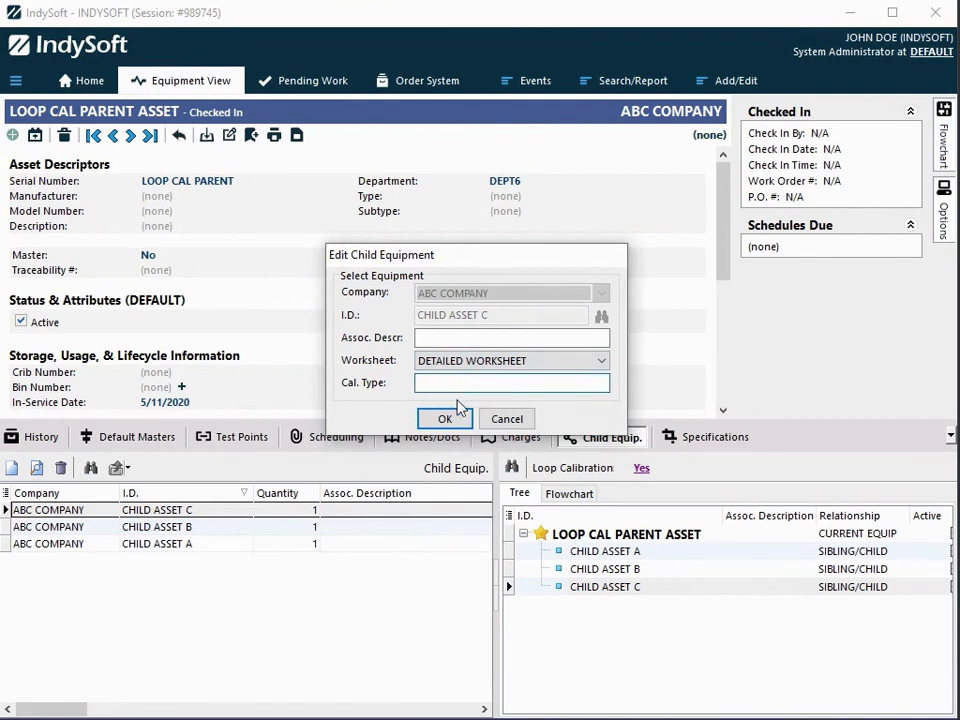
left_click(446, 419)
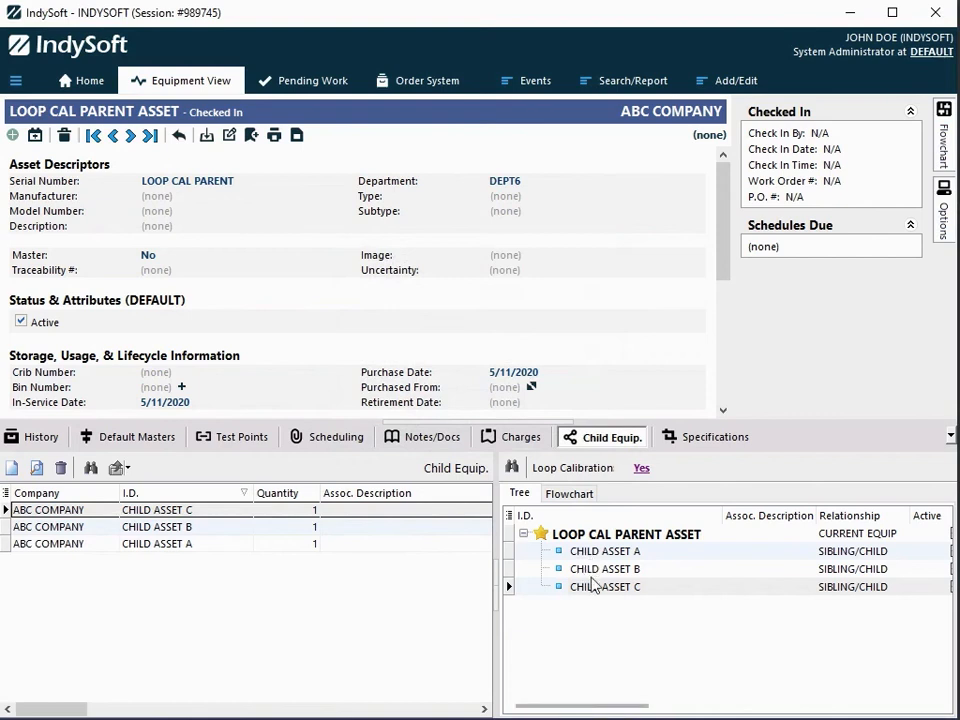
Step: Show the child equipment as a flowchart and examine the sequence of its boxes
left_click(570, 494)
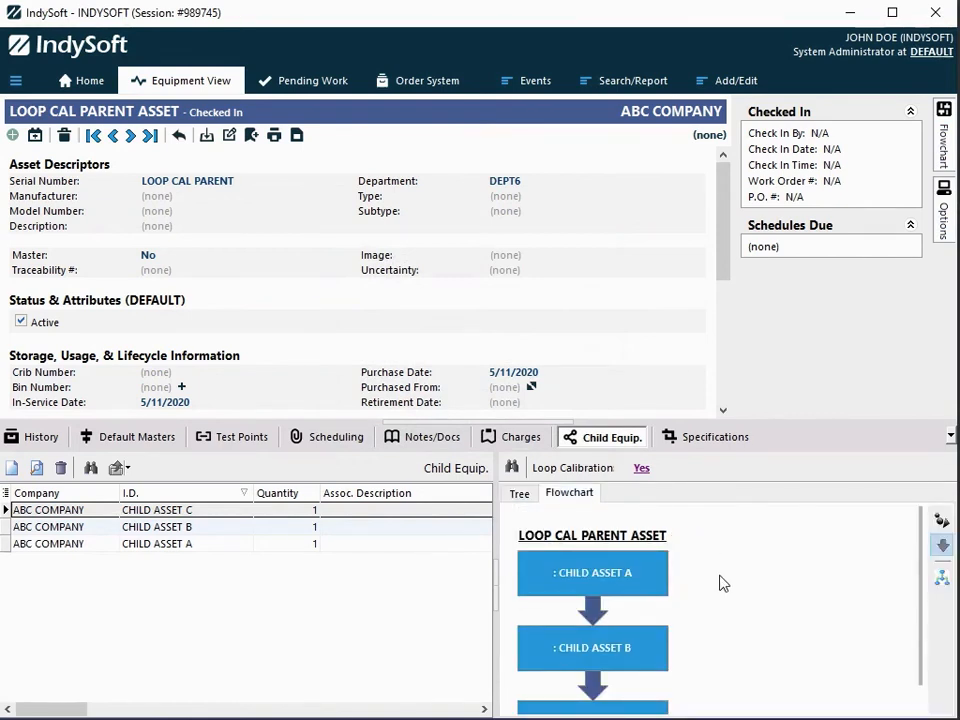
scroll(722, 582, "down", 1)
scroll(660, 550, "up", 1)
scroll(629, 640, "down", 1)
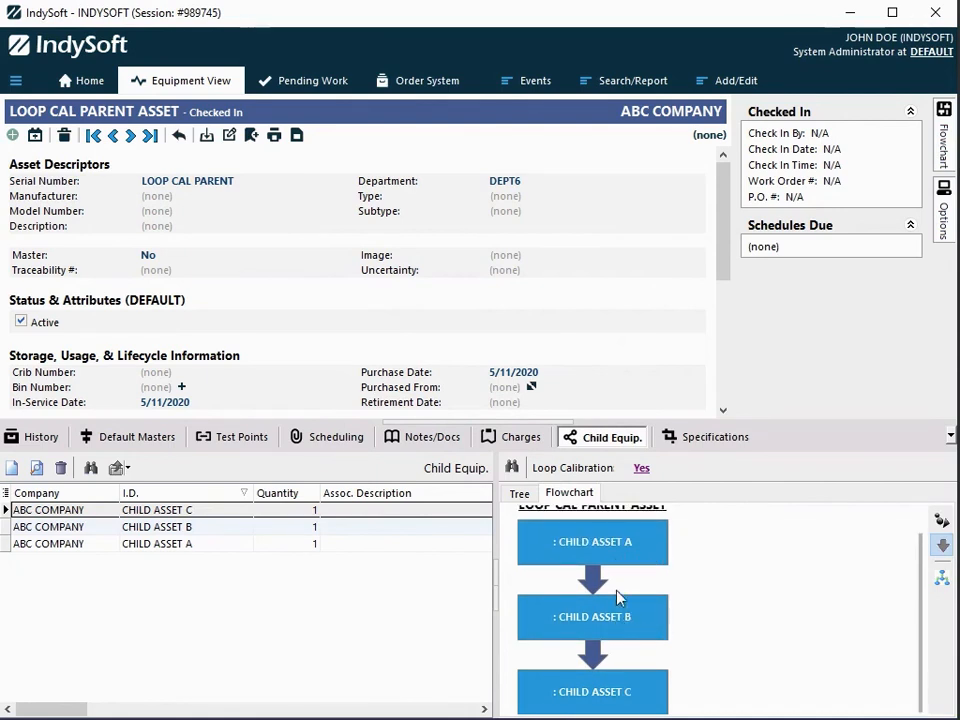
scroll(613, 618, "up", 1)
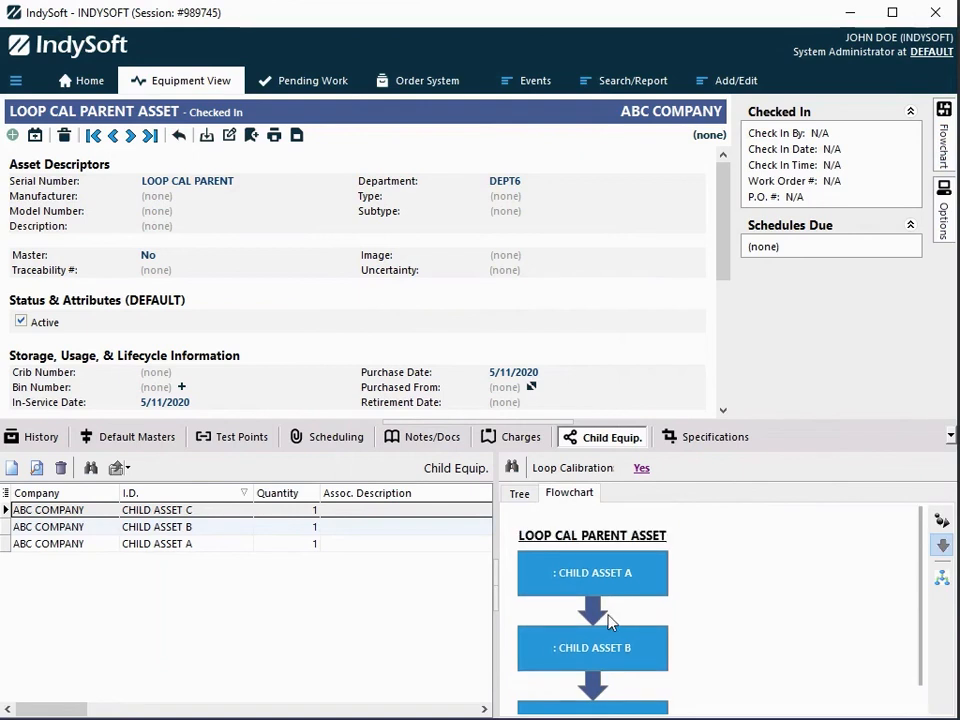
Step: Assign CHILD ASSET B to the first flowchart box and CHILD ASSET A to the second
left_click(188, 527)
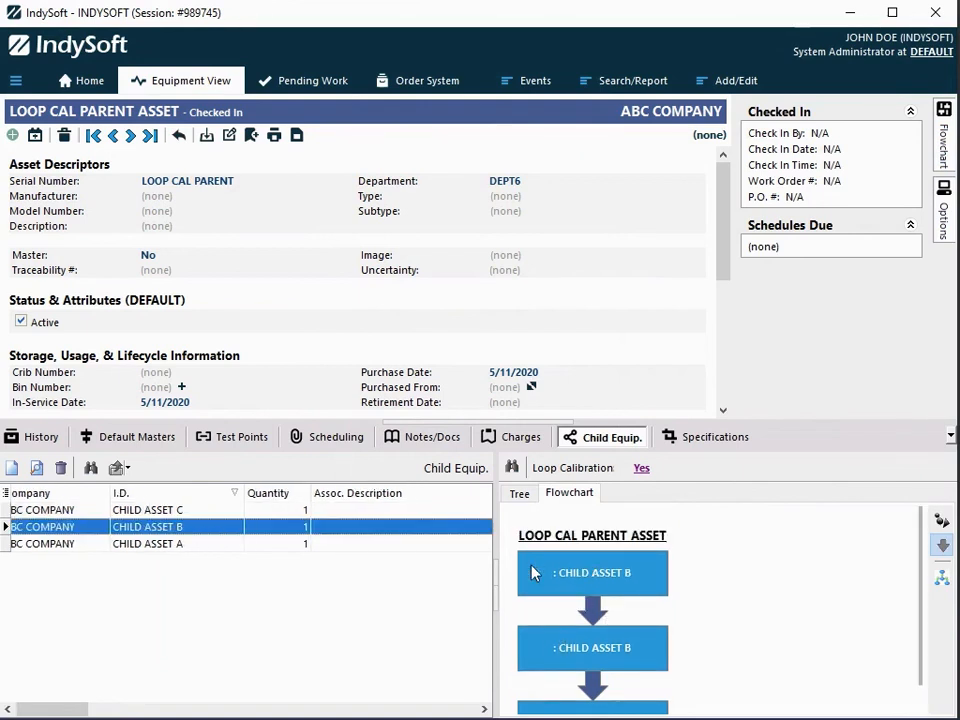
left_click(155, 544)
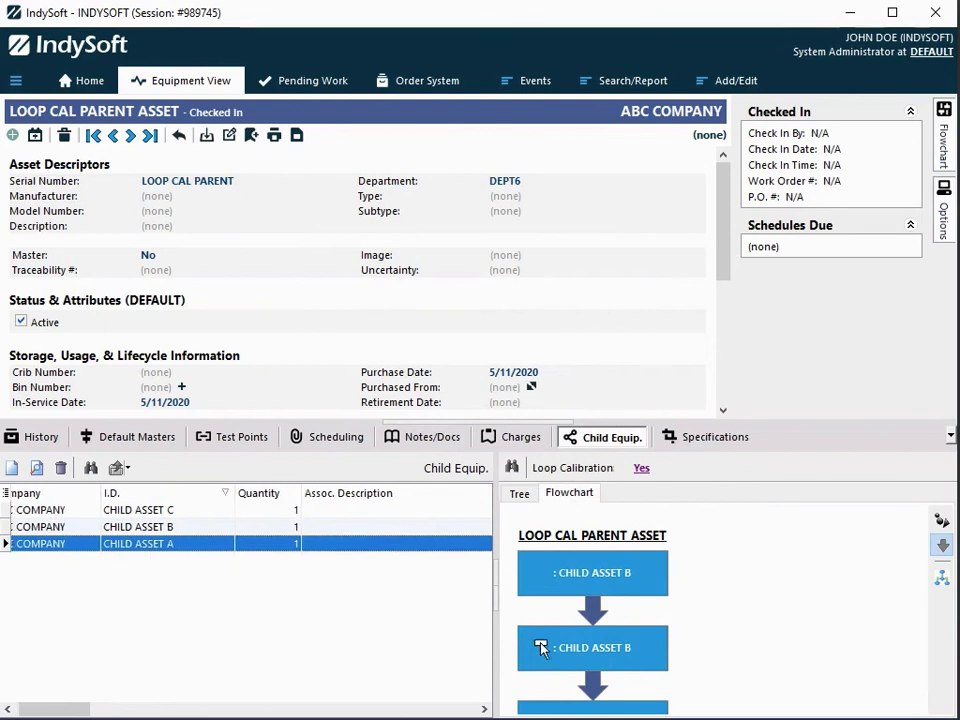
scroll(650, 620, "down", 1)
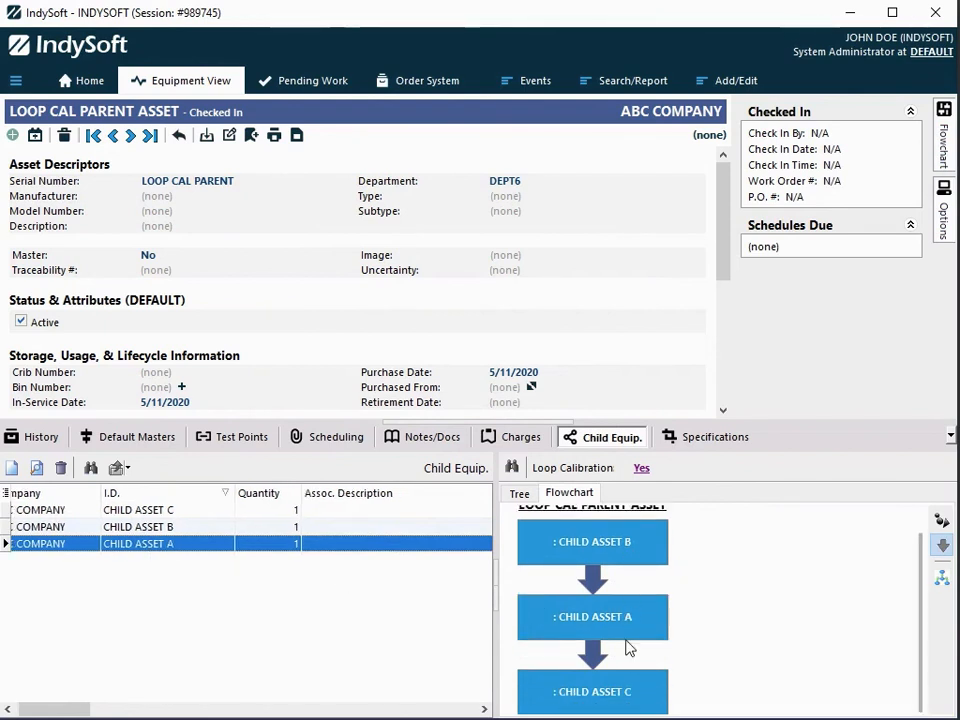
scroll(630, 660, "up", 1)
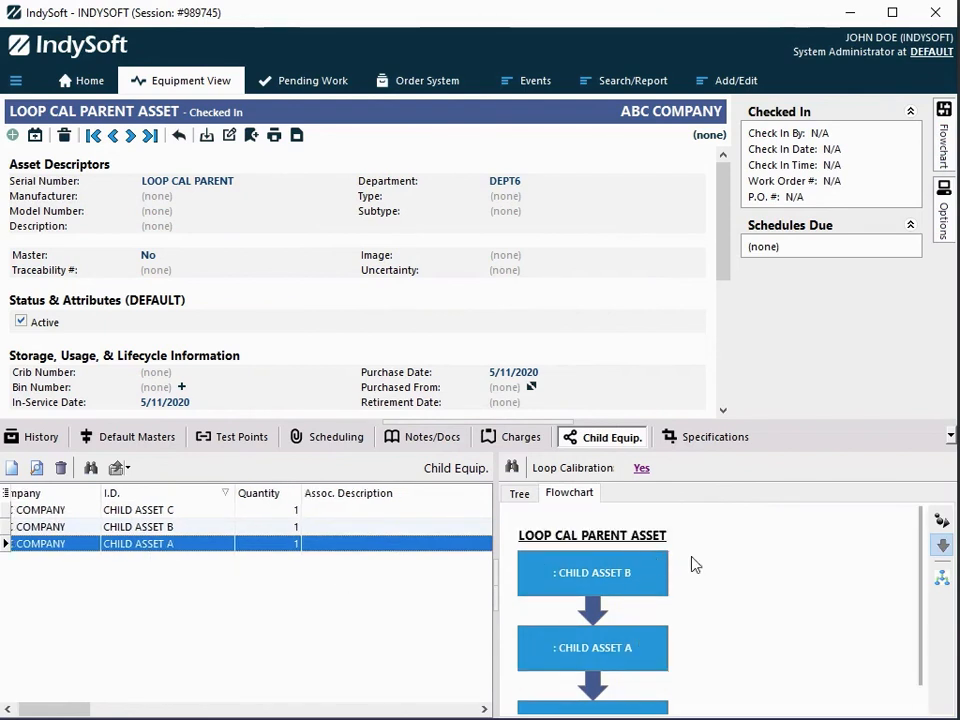
Step: Regenerate the starter flowchart from the current child equipment, and recreate it without connecting arrows
left_click(940, 522)
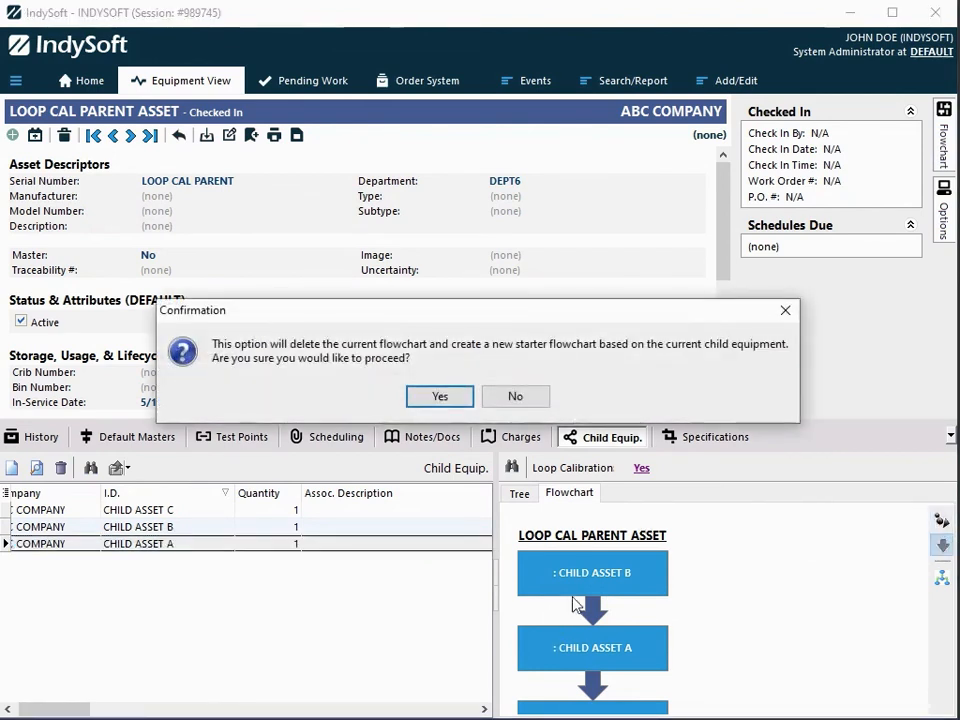
left_click(463, 400)
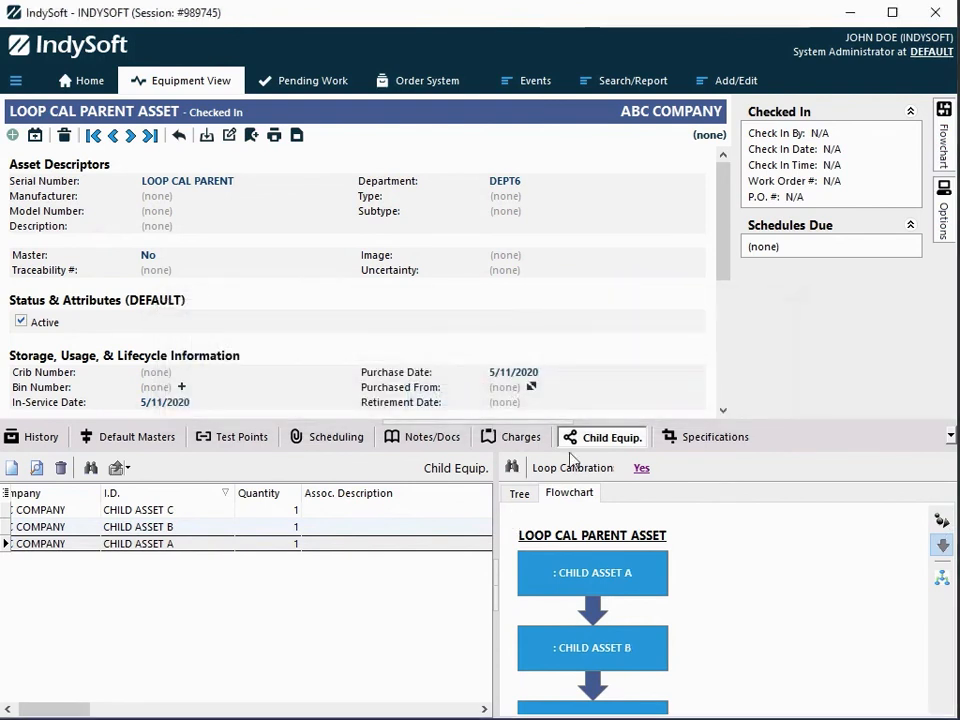
left_click(942, 522)
left_click(439, 397)
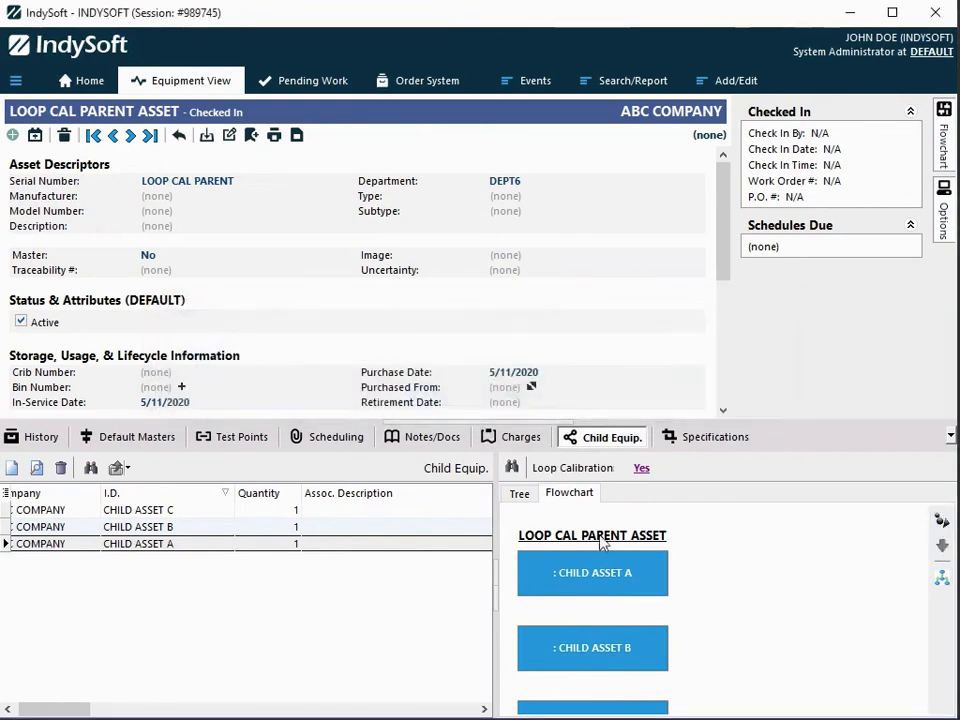
Step: Open the Loop FlowChart Editor, enlarge its window, look through the basic shapes and close it without edits
left_click(943, 580)
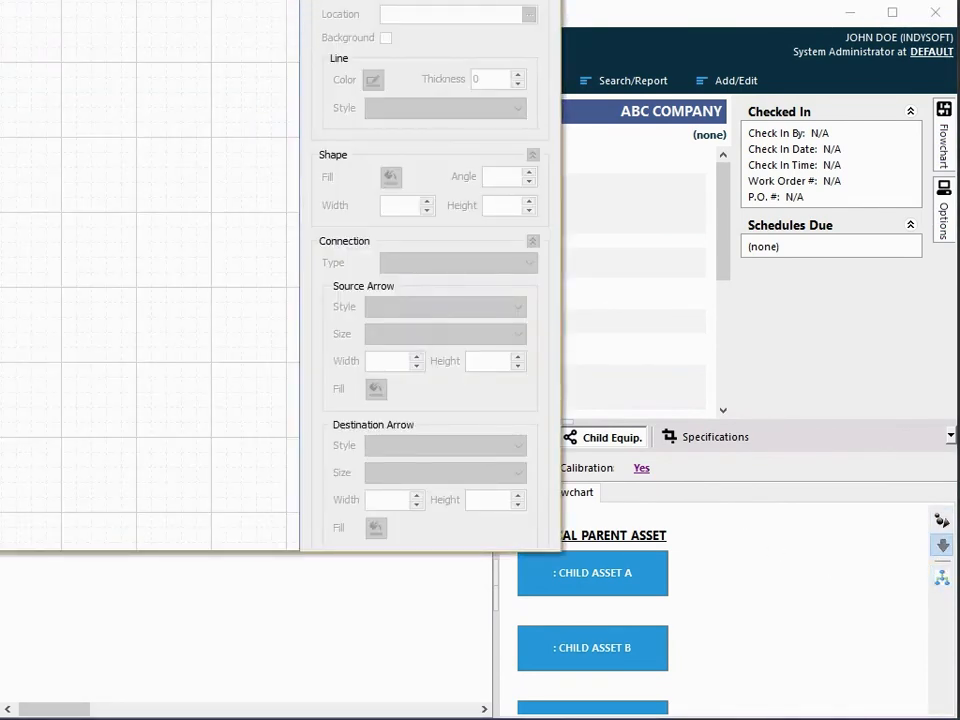
left_click_drag(265, 58, 298, 71)
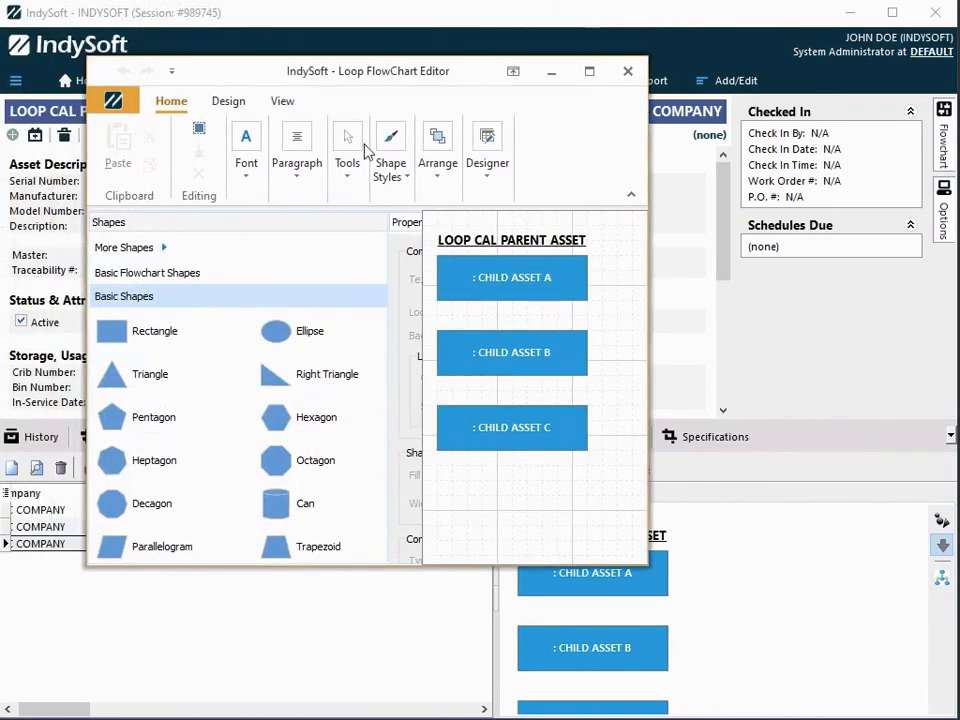
left_click_drag(651, 512, 892, 512)
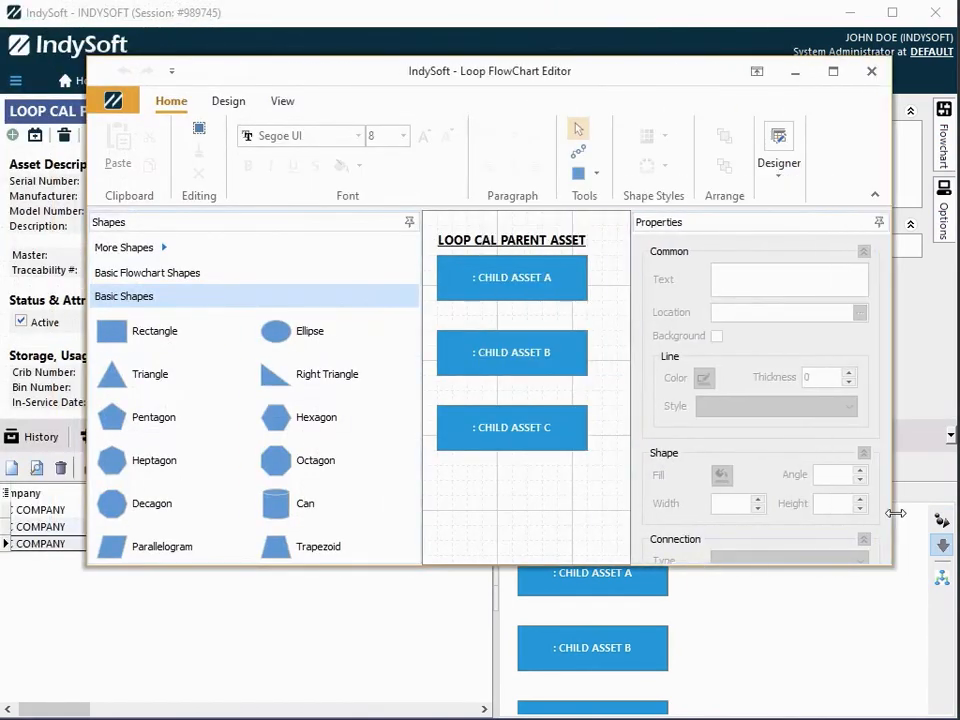
scroll(270, 429, "down", 4)
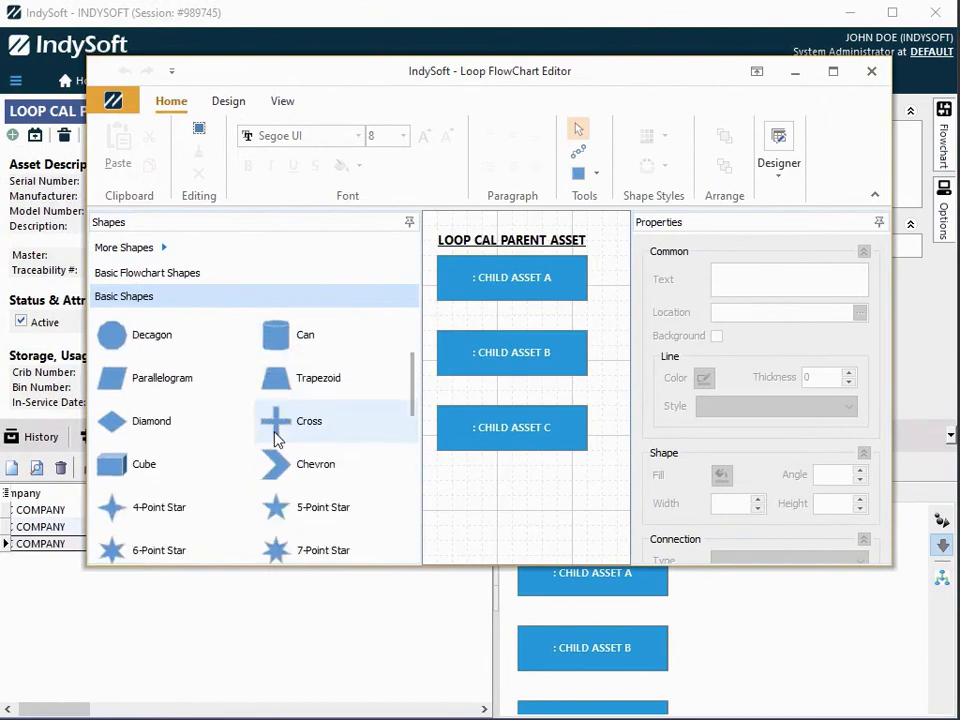
scroll(297, 432, "up", 4)
left_click(870, 72)
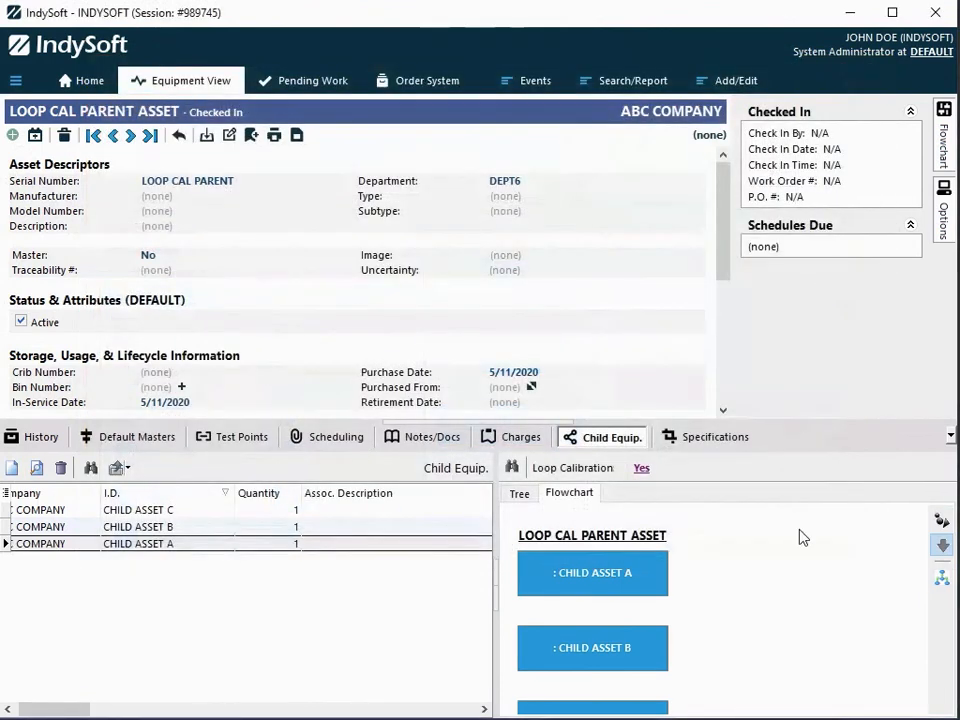
Step: Recreate the starter flowchart with connecting arrows and check the Loop Calibration setting without changing it
left_click(943, 520)
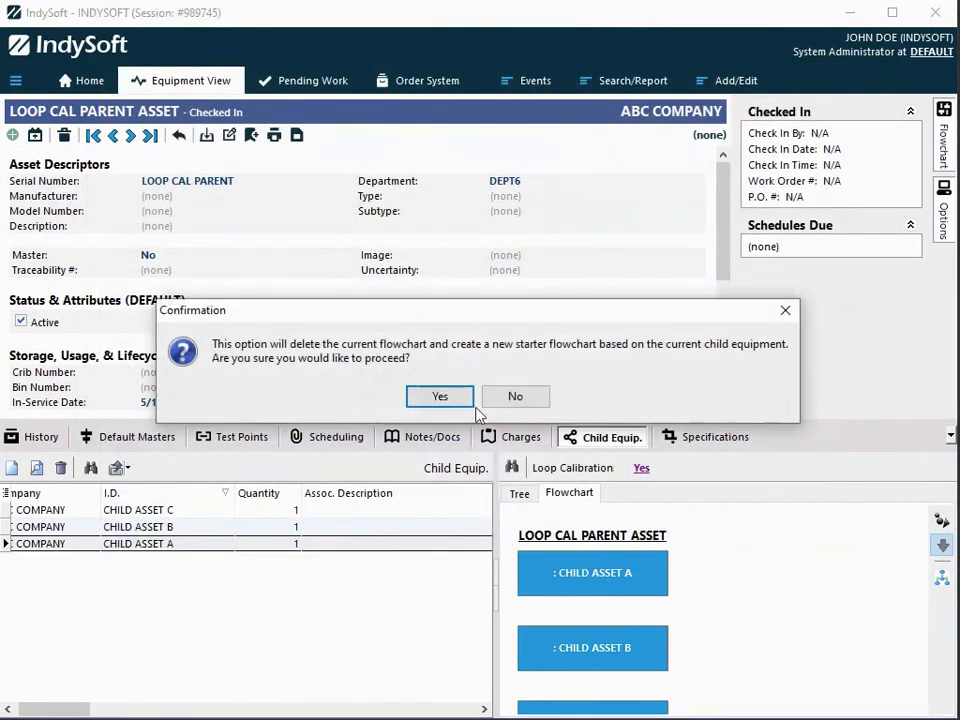
left_click(437, 396)
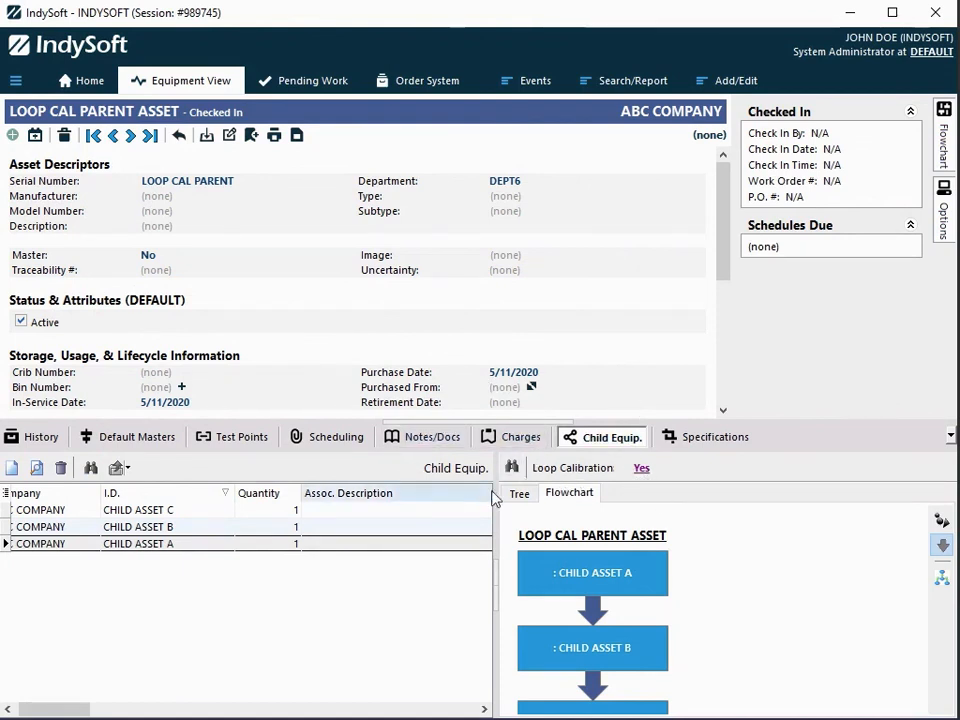
left_click(641, 471)
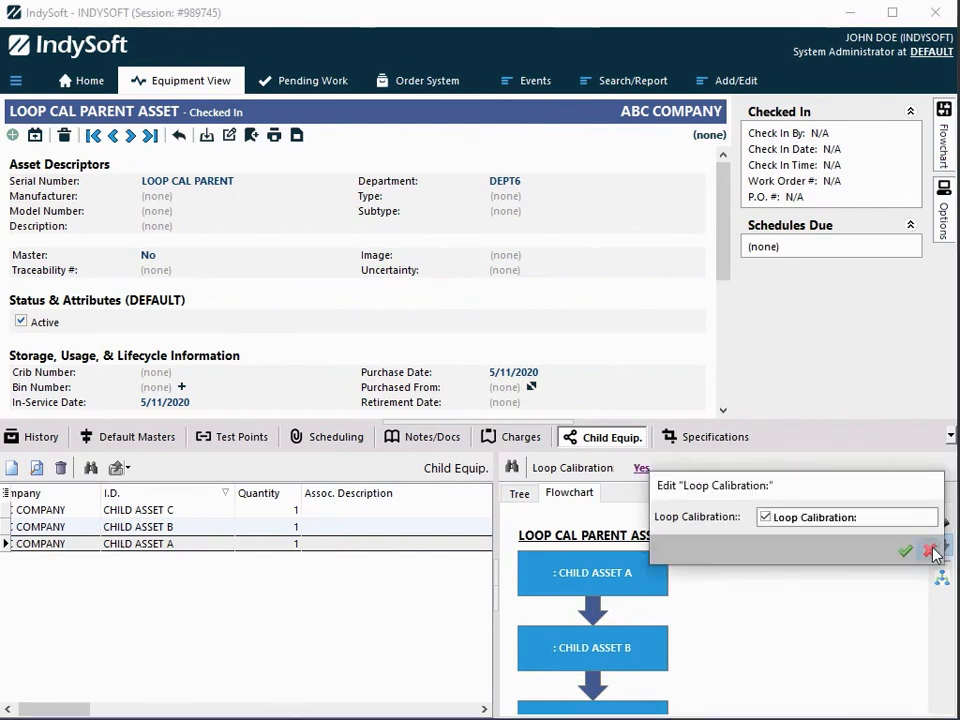
left_click(930, 550)
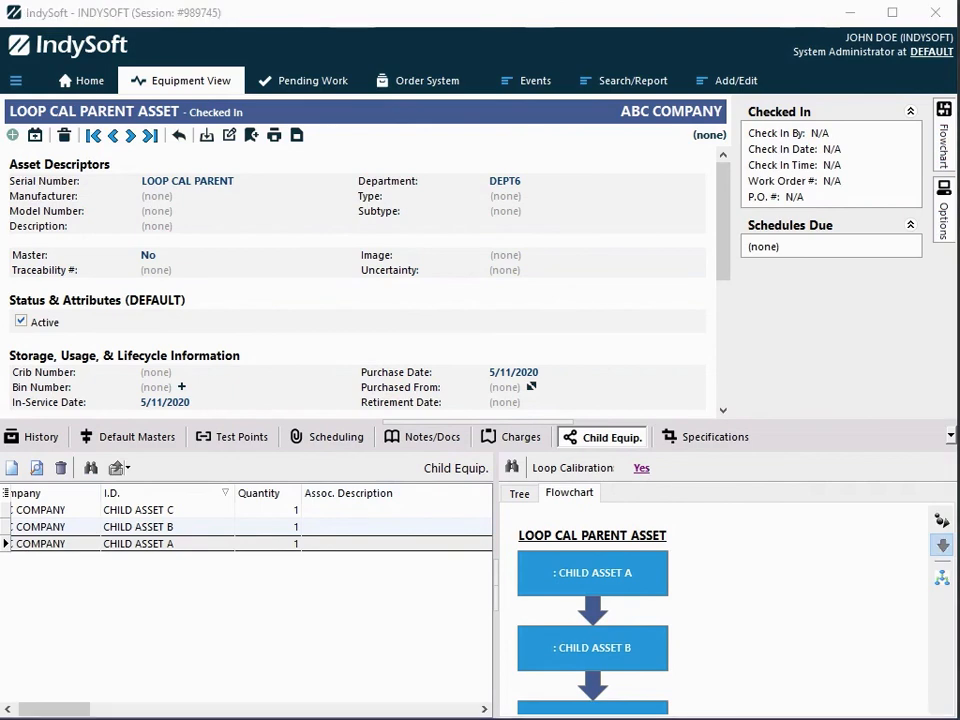
Step: Examine the loop calibration options under Event Tabs in the Event Configuration Wizard, and return to the parent asset's equipment view
left_click_drag(2, 96, 743, 120)
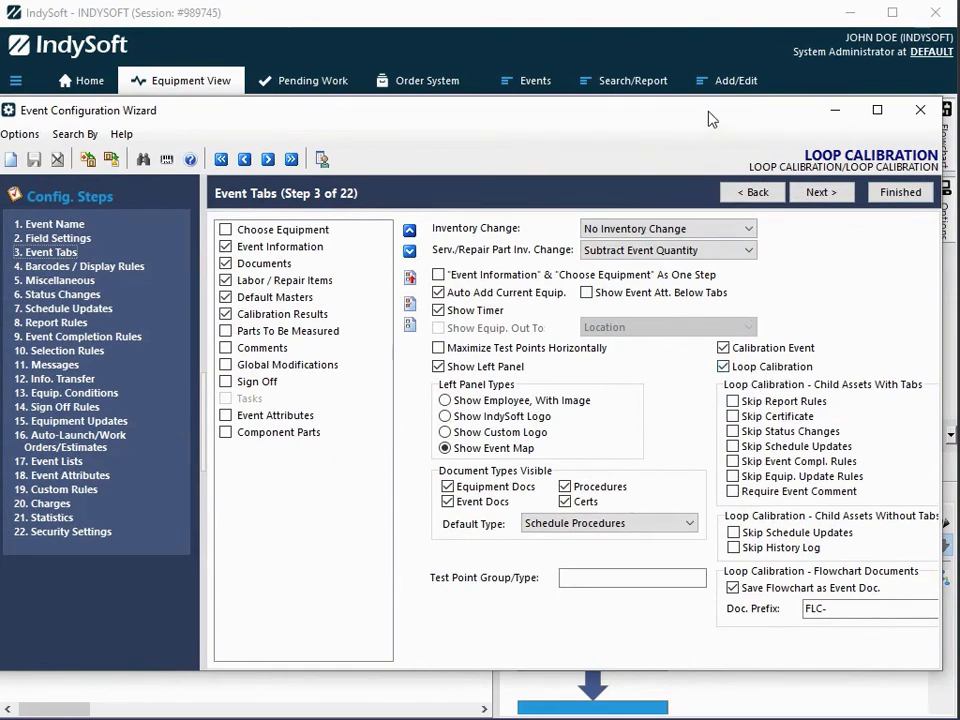
left_click_drag(708, 119, 689, 114)
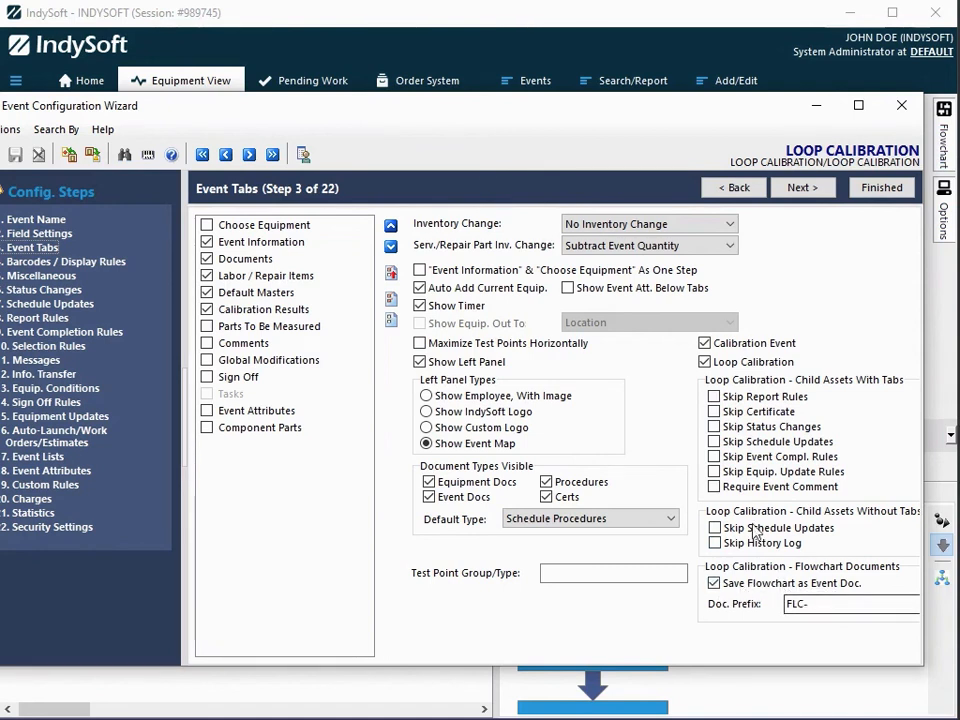
left_click(727, 44)
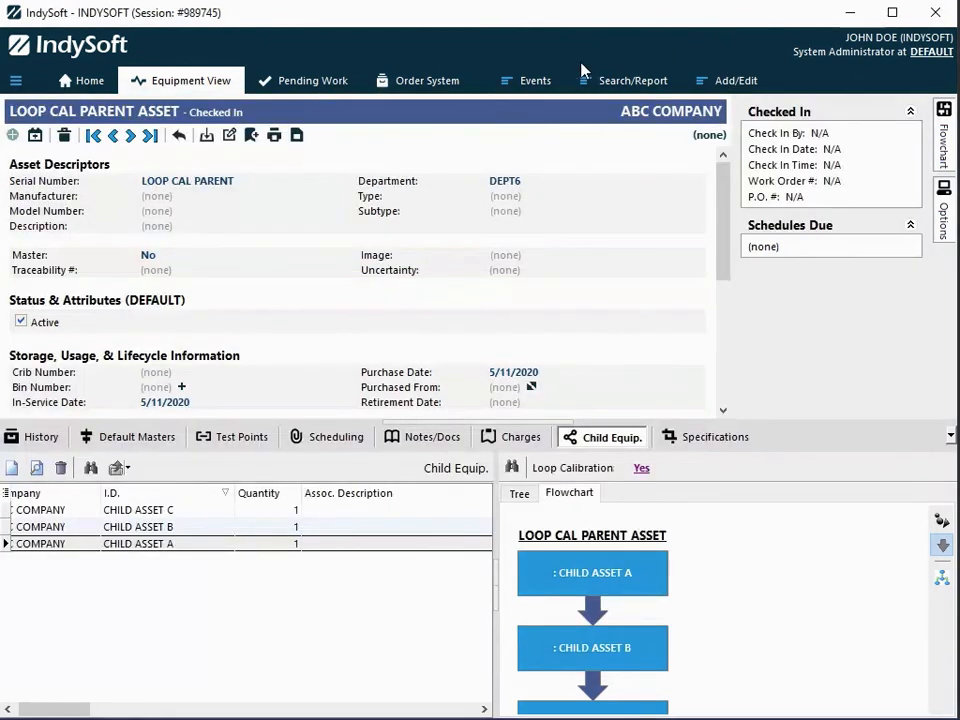
Step: Start a Loop Calibration event for LOOP CAL PARENT ASSET and arrange its event and reference windows on screen
left_click(538, 82)
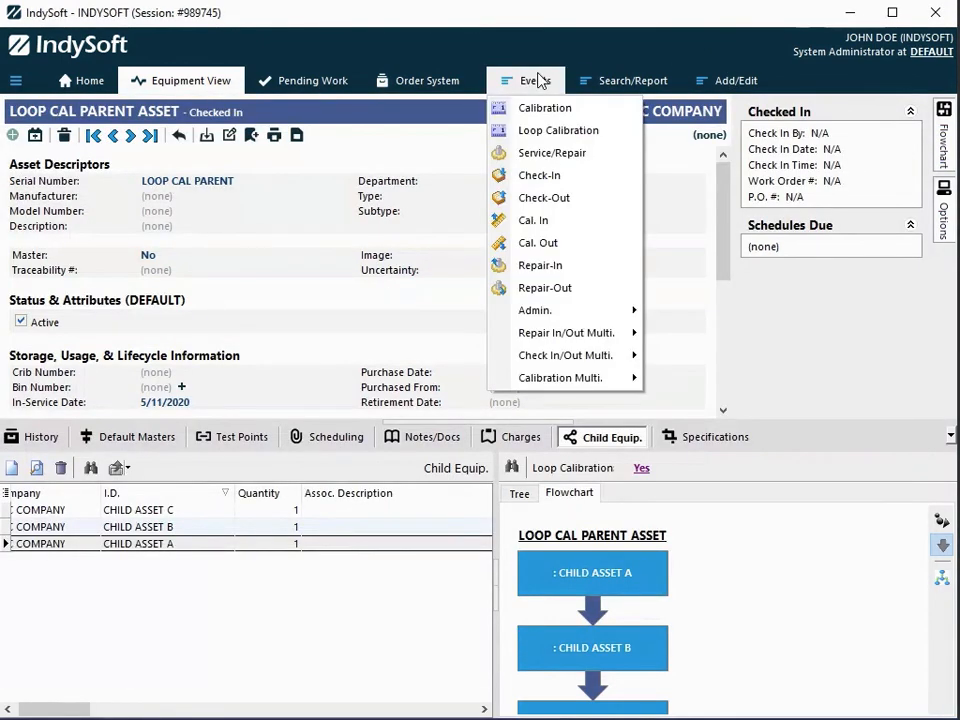
left_click(562, 131)
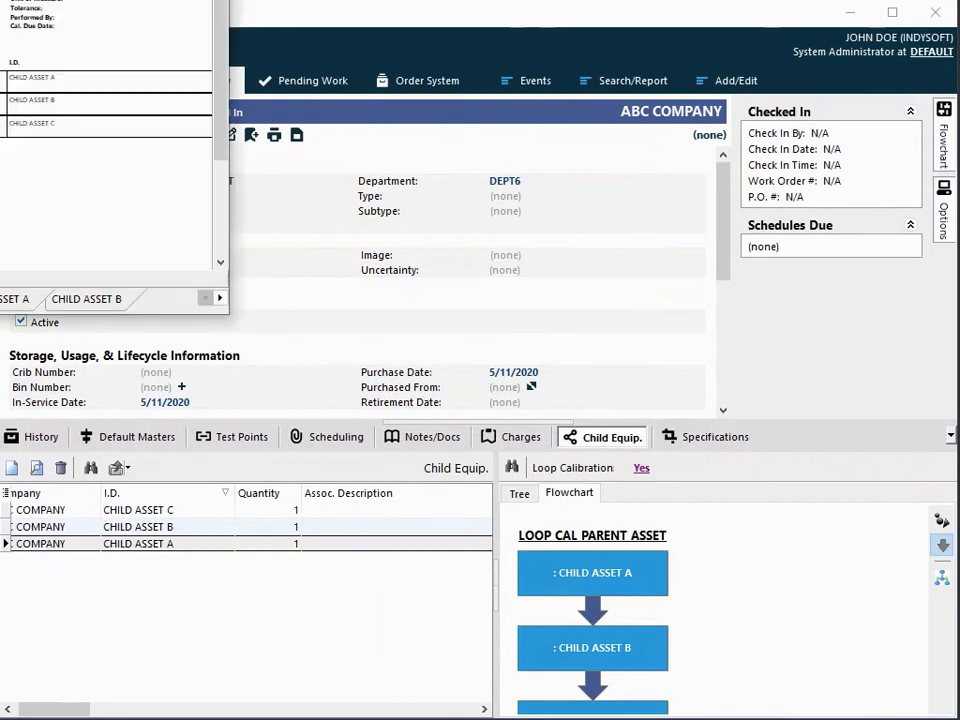
left_click_drag(0, 0, 514, 118)
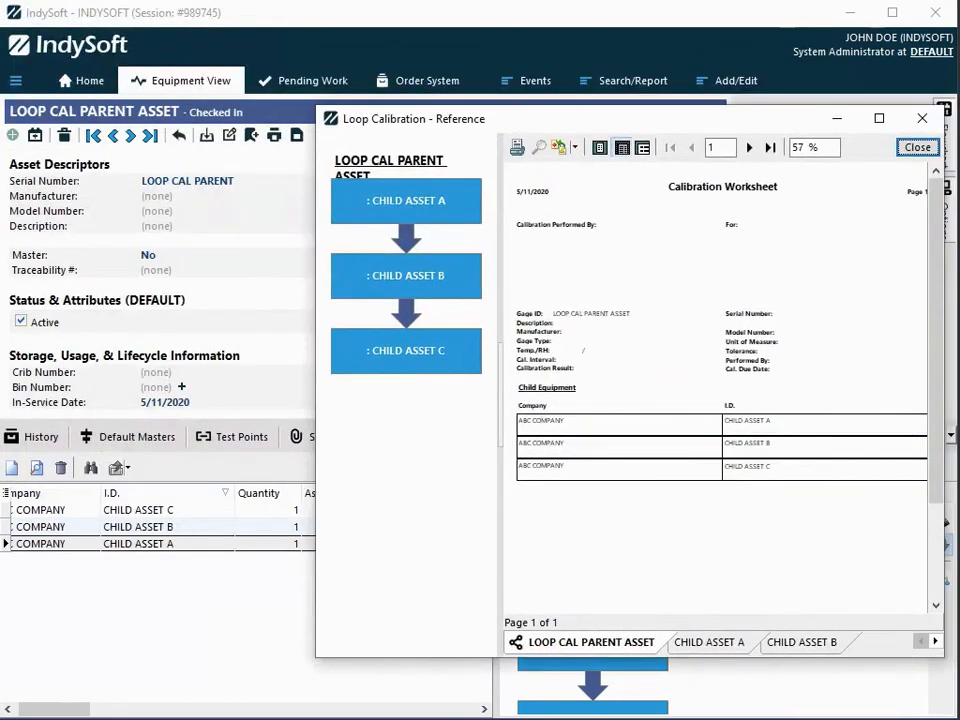
left_click_drag(296, 111, 362, 181)
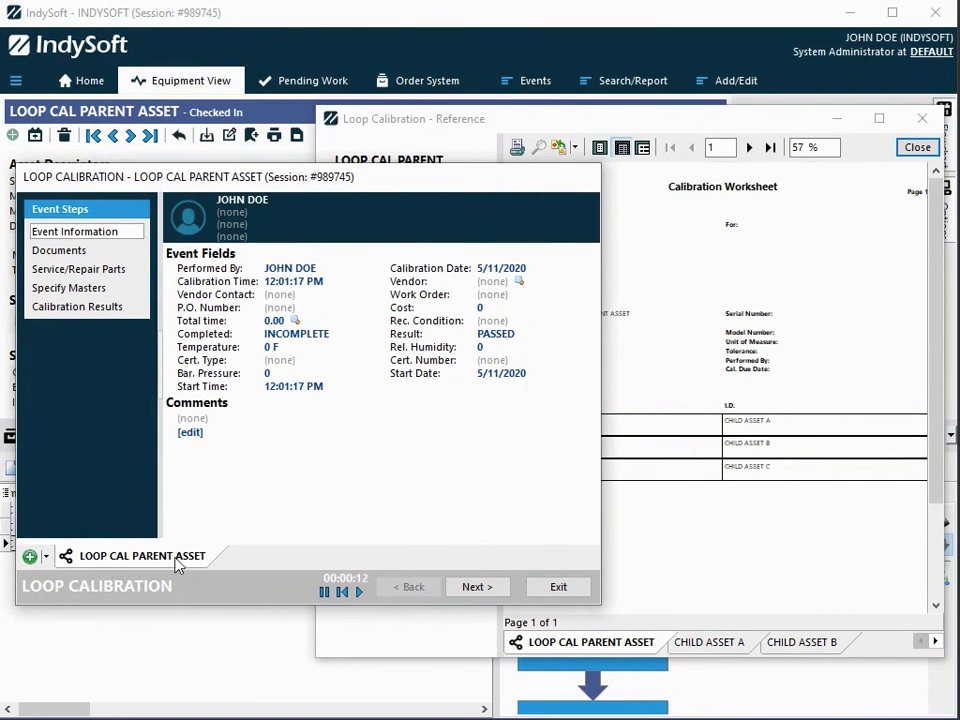
Step: Advance the event to Calibration Results and widen the window to show the As Found and As Left columns
left_click(476, 587)
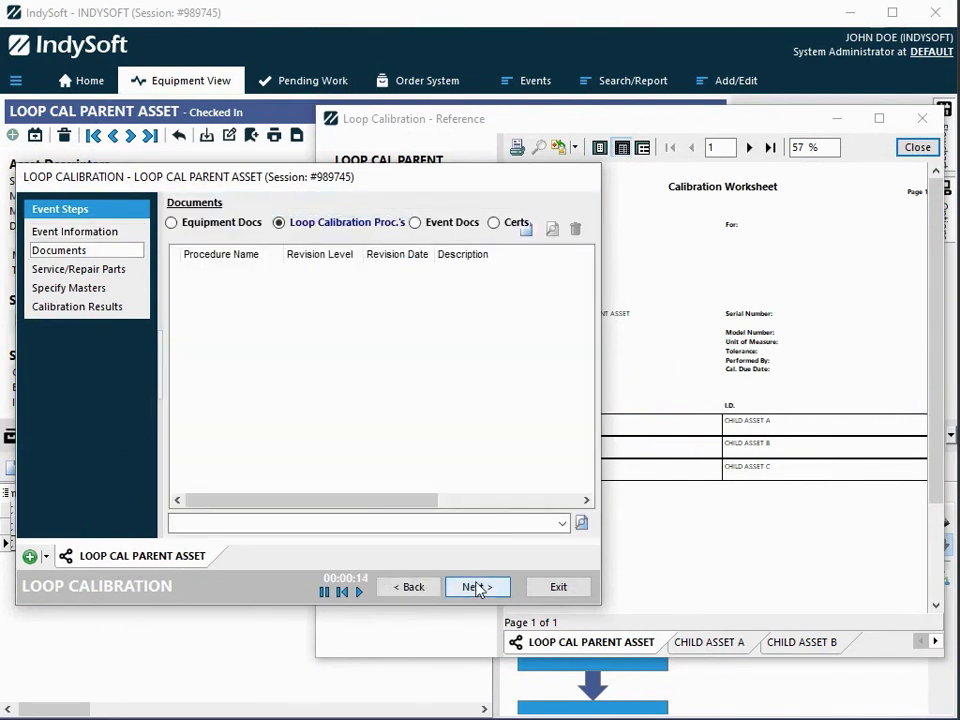
left_click(477, 588)
left_click(477, 588)
left_click(476, 586)
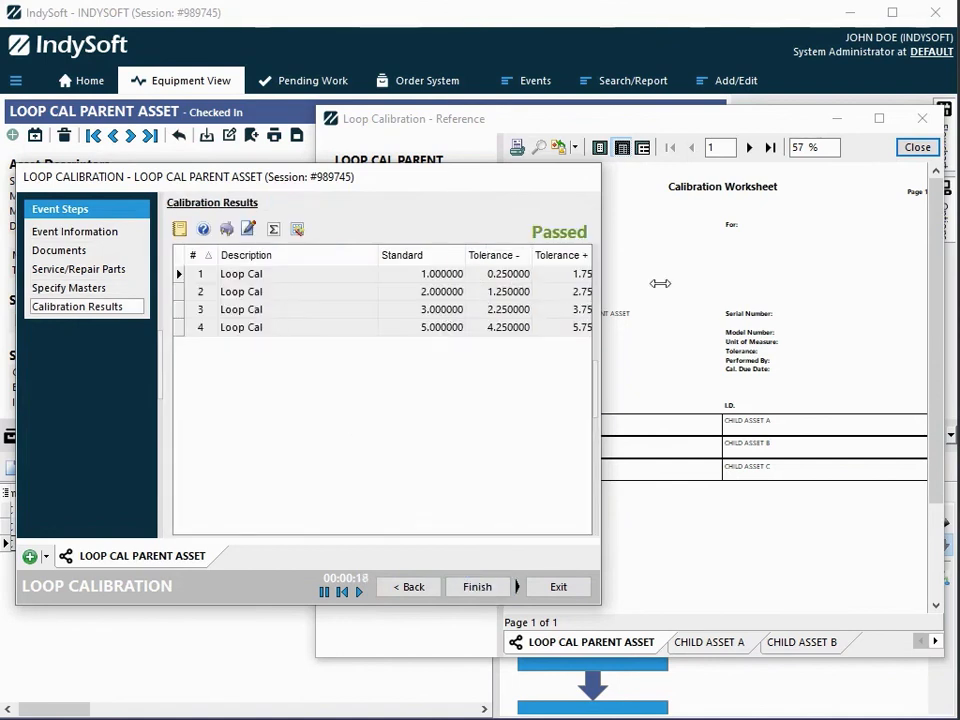
left_click_drag(602, 287, 791, 273)
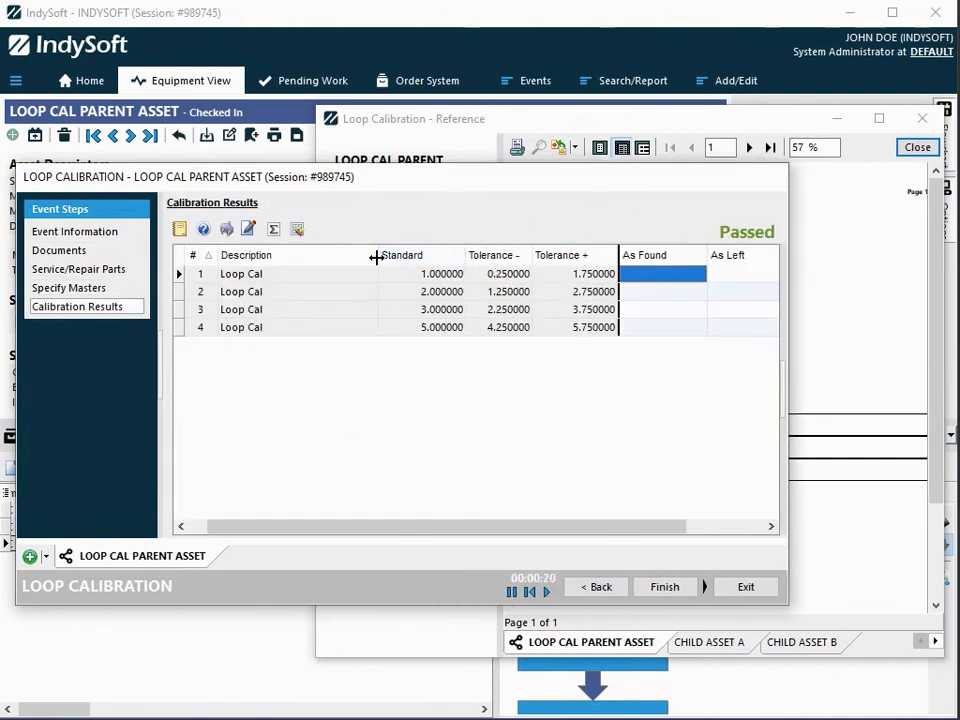
Step: Narrow the Description column, add CHILD ASSET A to the loop calibration, and bring its Calibration Results in front of the reference window
left_click_drag(378, 256, 308, 256)
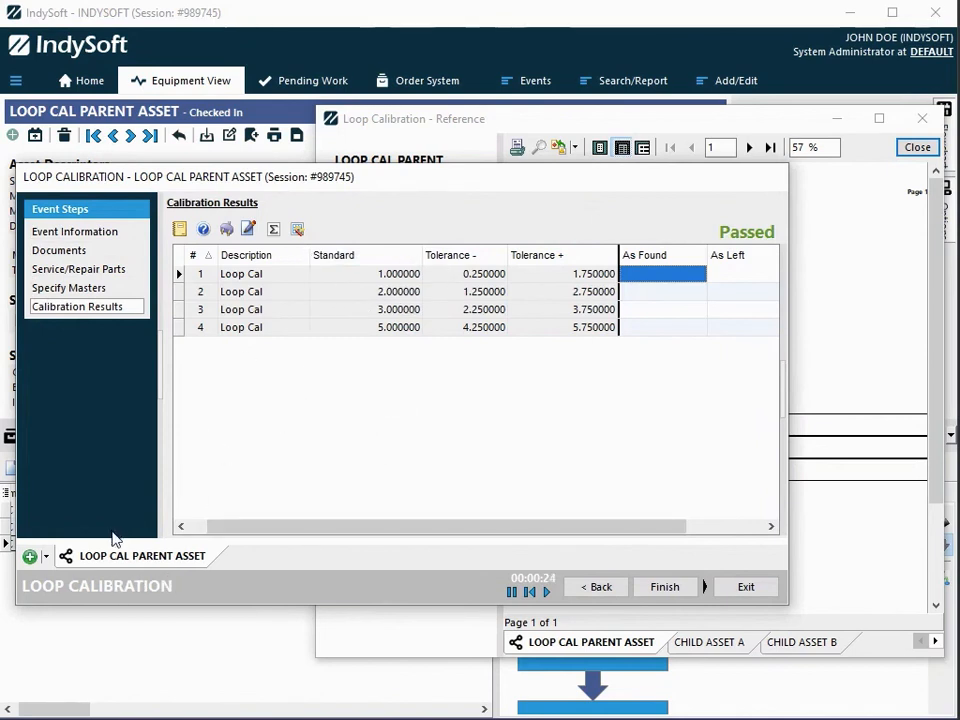
left_click(47, 558)
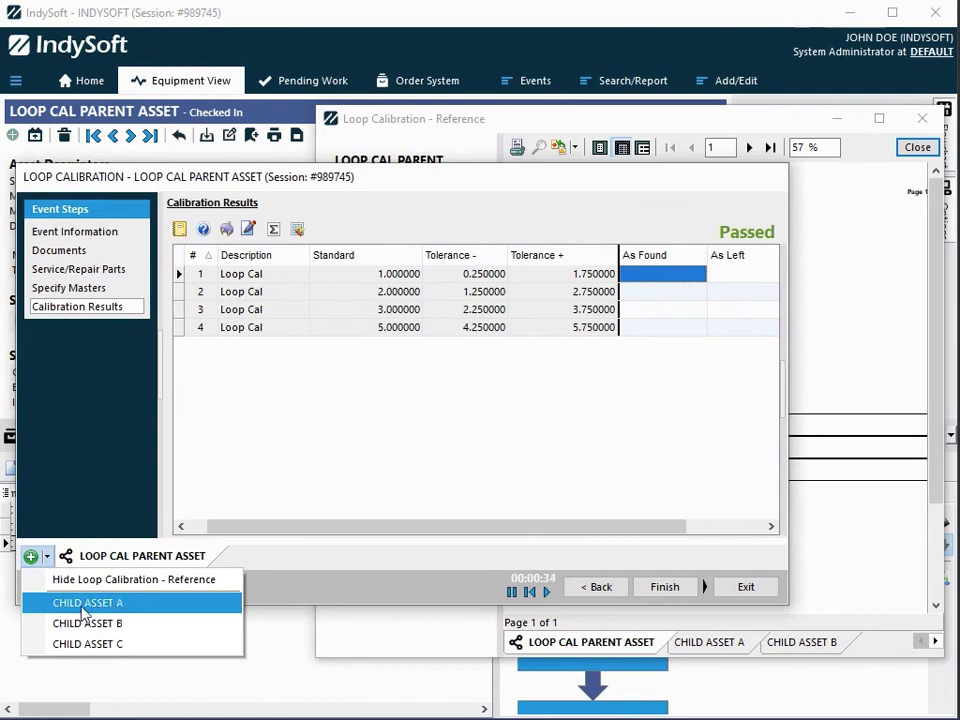
left_click(137, 606)
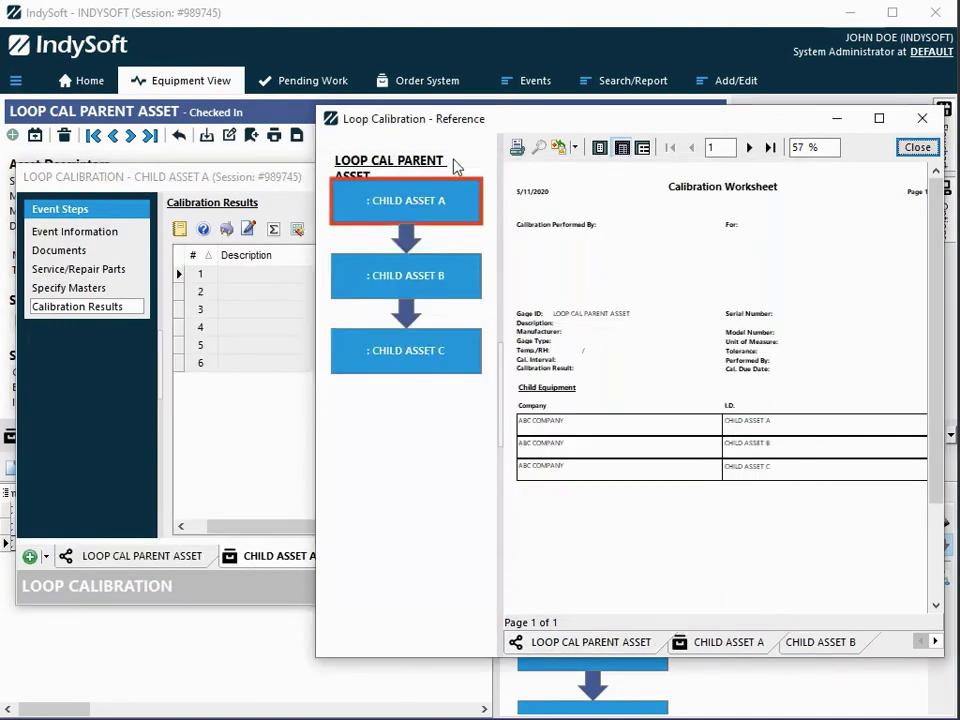
left_click_drag(498, 128, 566, 131)
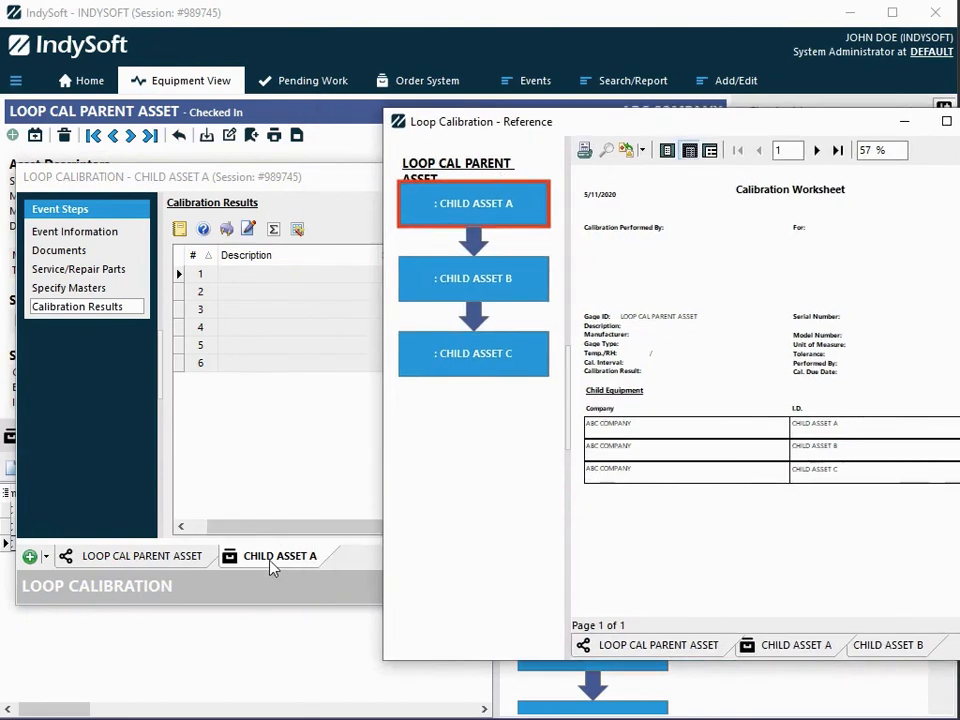
left_click_drag(508, 122, 402, 128)
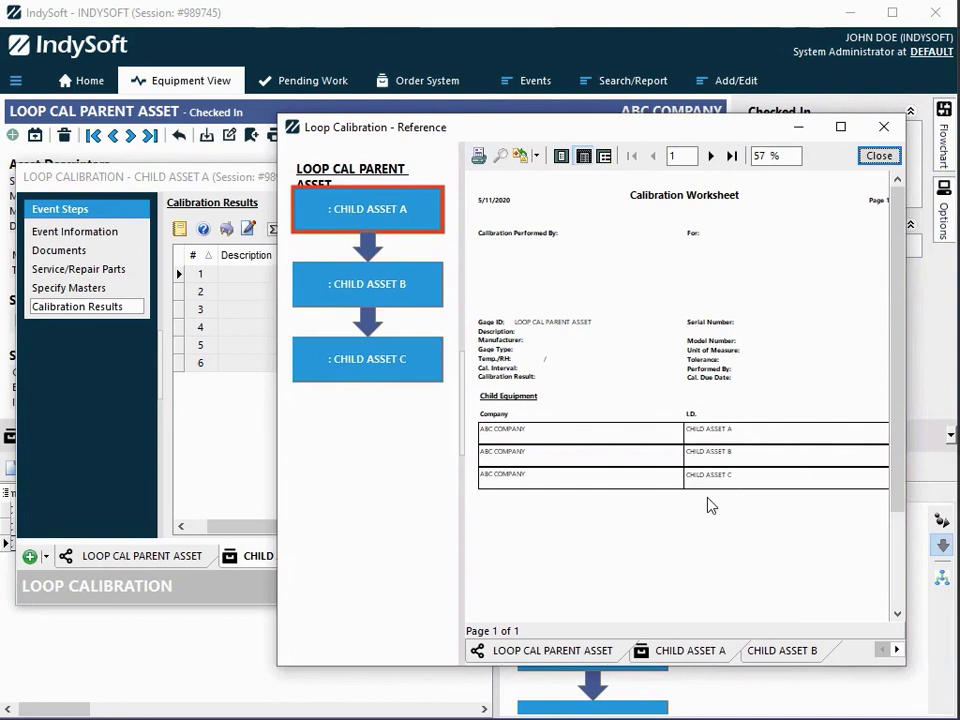
left_click(226, 178)
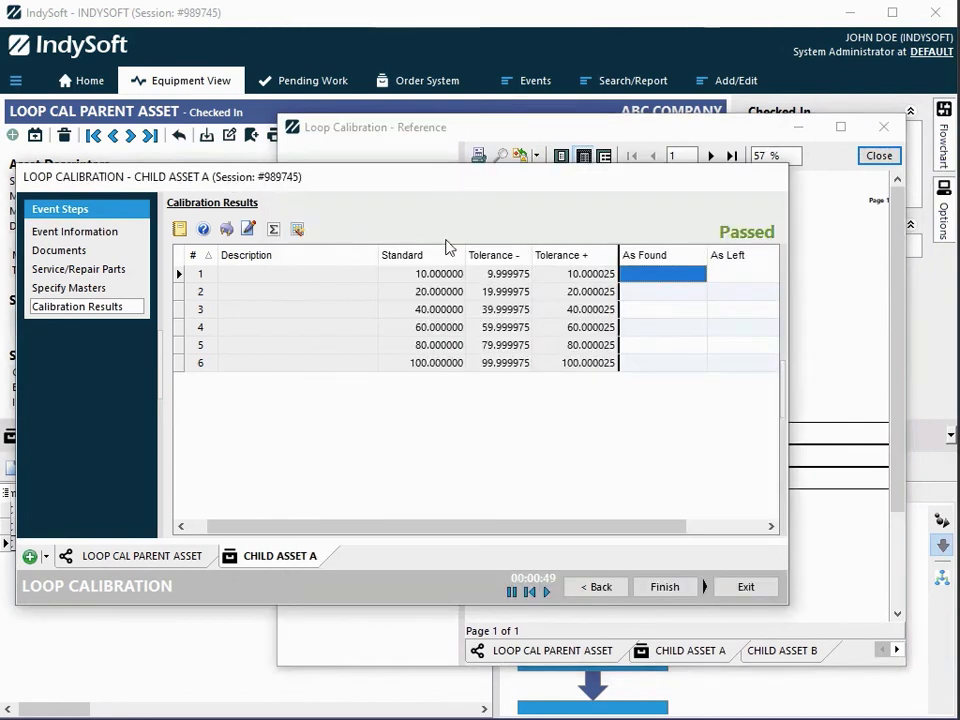
Step: Enter CHILD ASSET A's As Found readings as 10, 20, 40, 60, 80 and 100 for rows 1 to 6
left_click(660, 275)
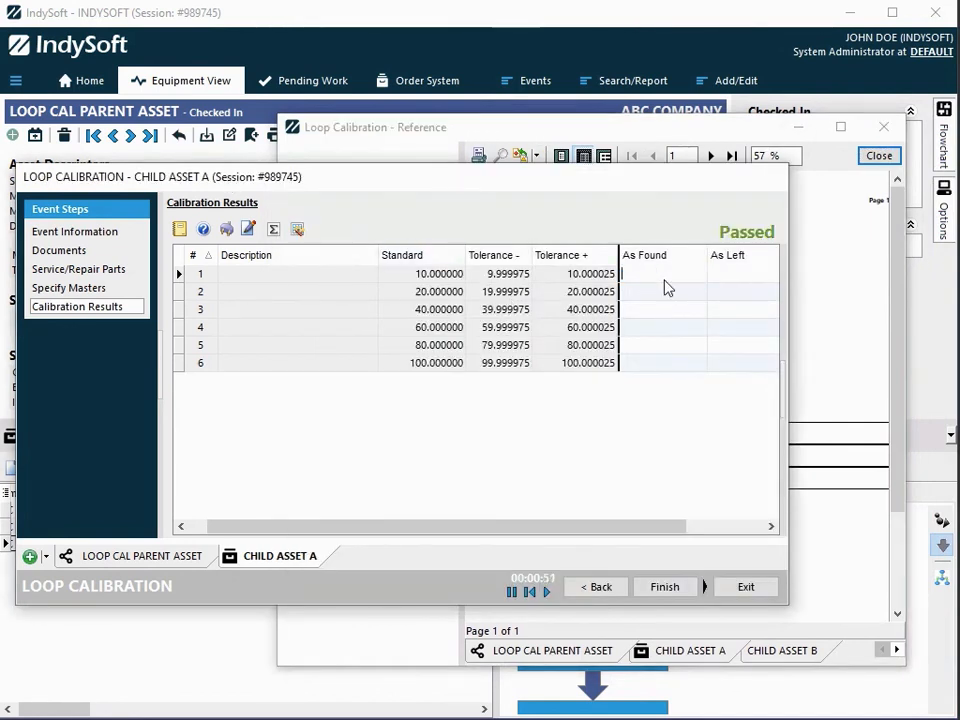
type("10")
key("Return")
type("20")
key("Return")
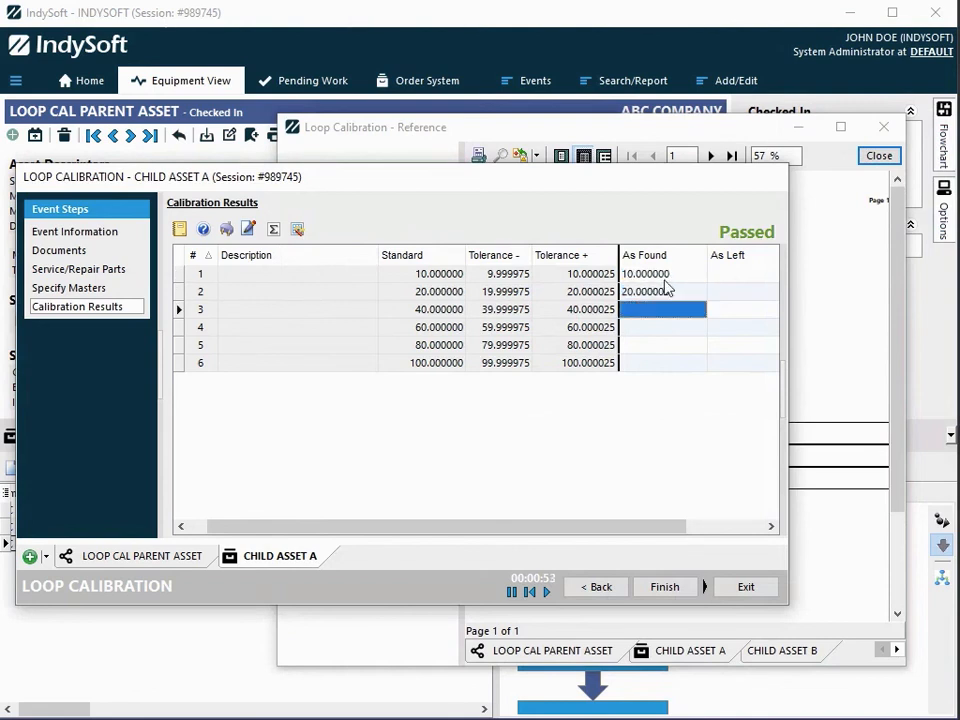
type("40")
key("Return")
type("60")
key("Return")
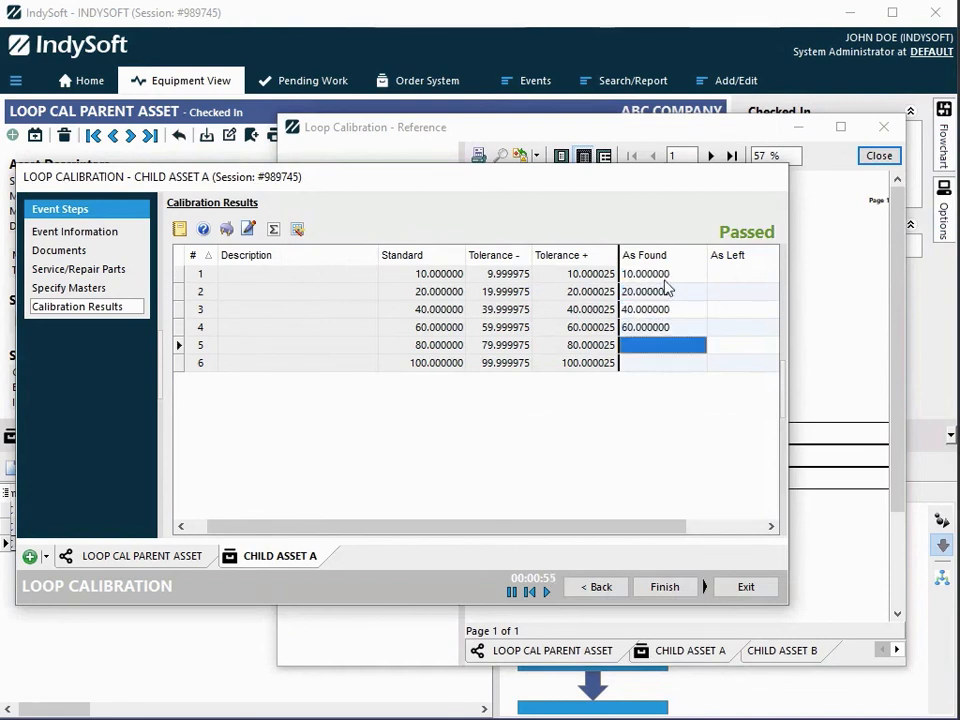
type("80")
key("Return")
type("100")
key("Return")
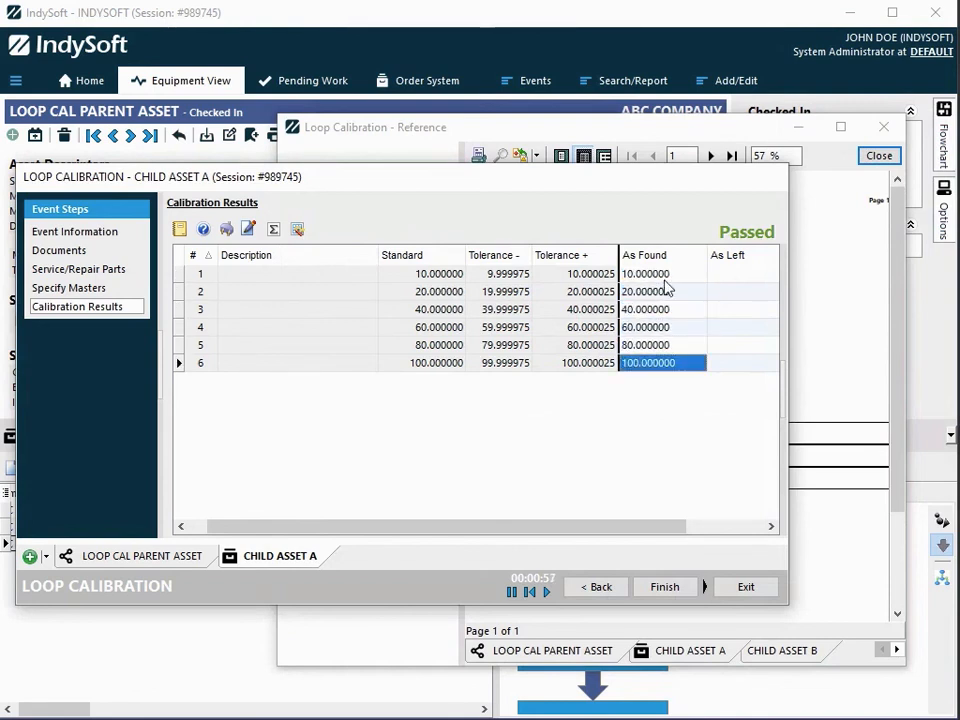
Step: Try to finish CHILD ASSET A's loop calibration, marking the event as COMPLETE
left_click(664, 587)
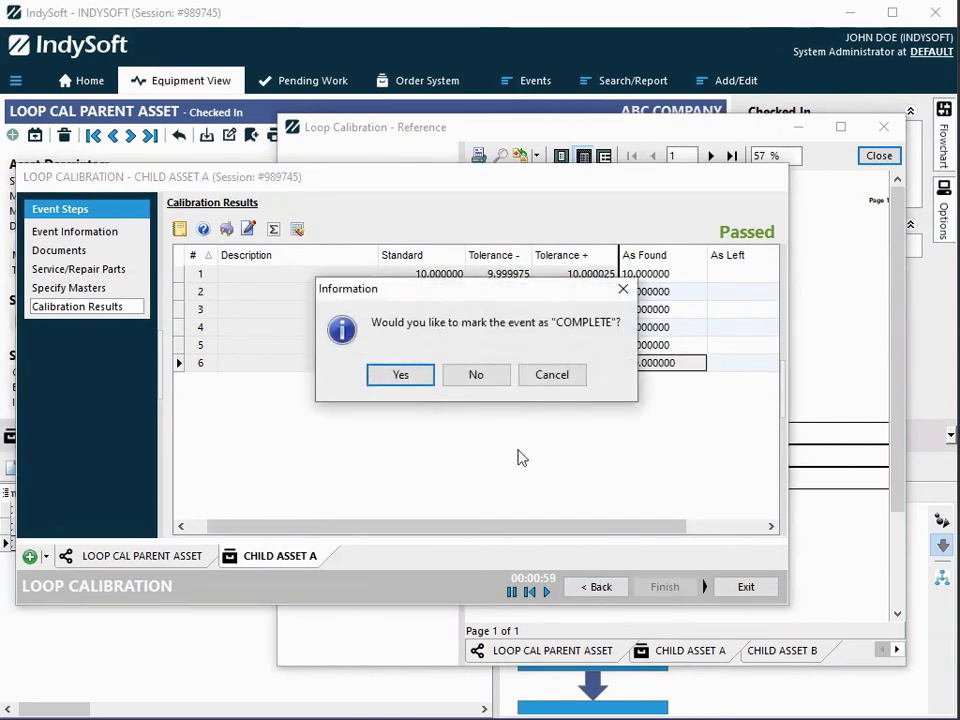
left_click(418, 388)
left_click(469, 377)
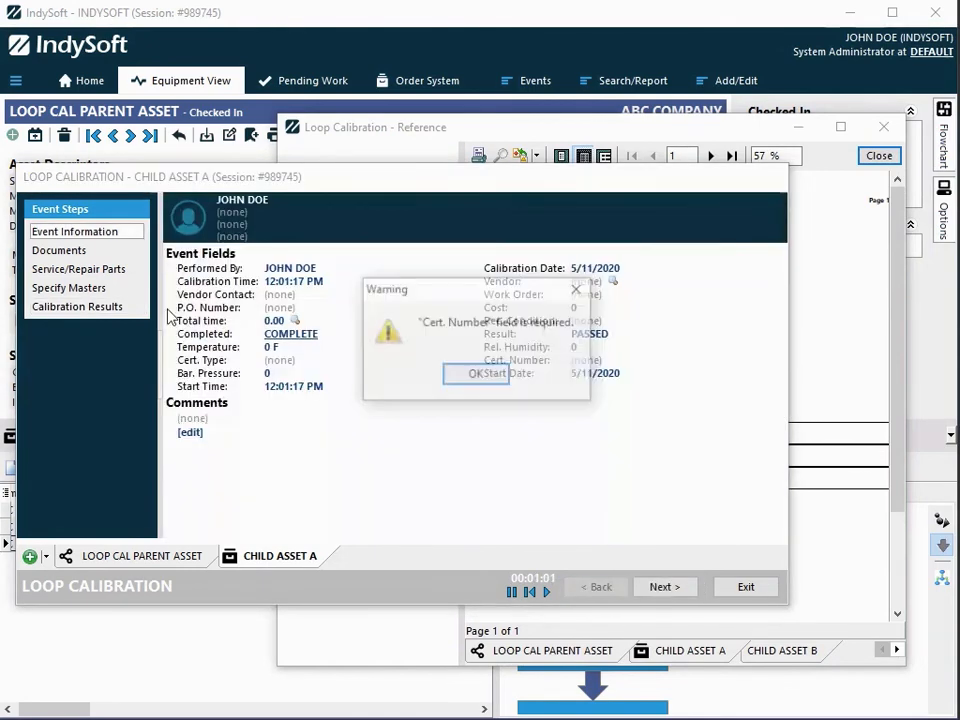
left_click(469, 374)
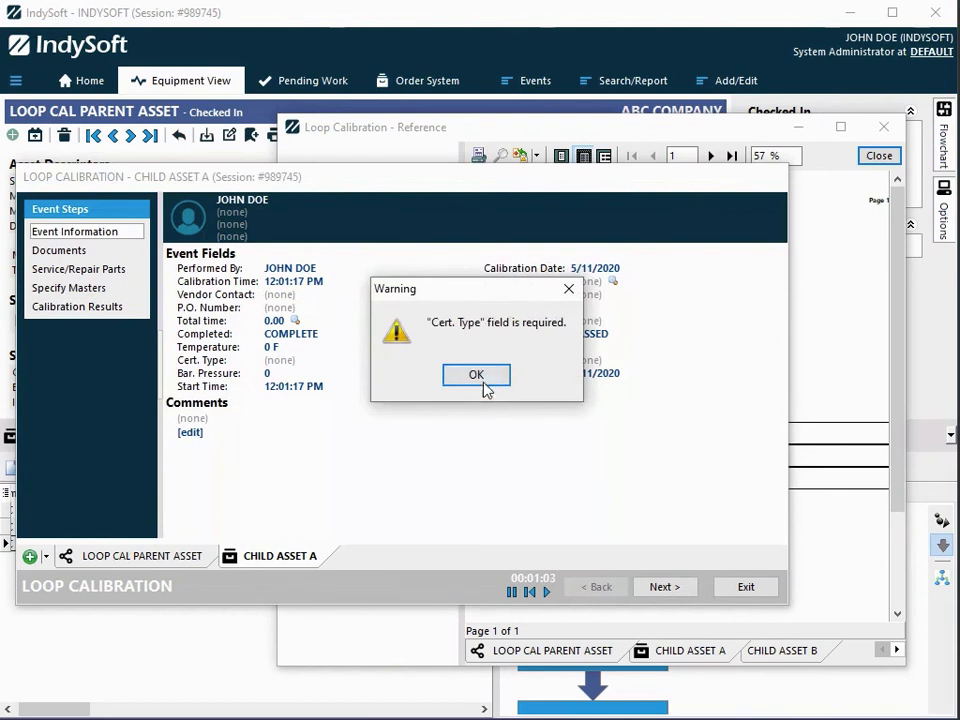
left_click(488, 380)
Step: Set CHILD ASSET A's event fields to Vendor FLUKE, Cert. Type STANDARD and Cert. Number 5
left_click(587, 281)
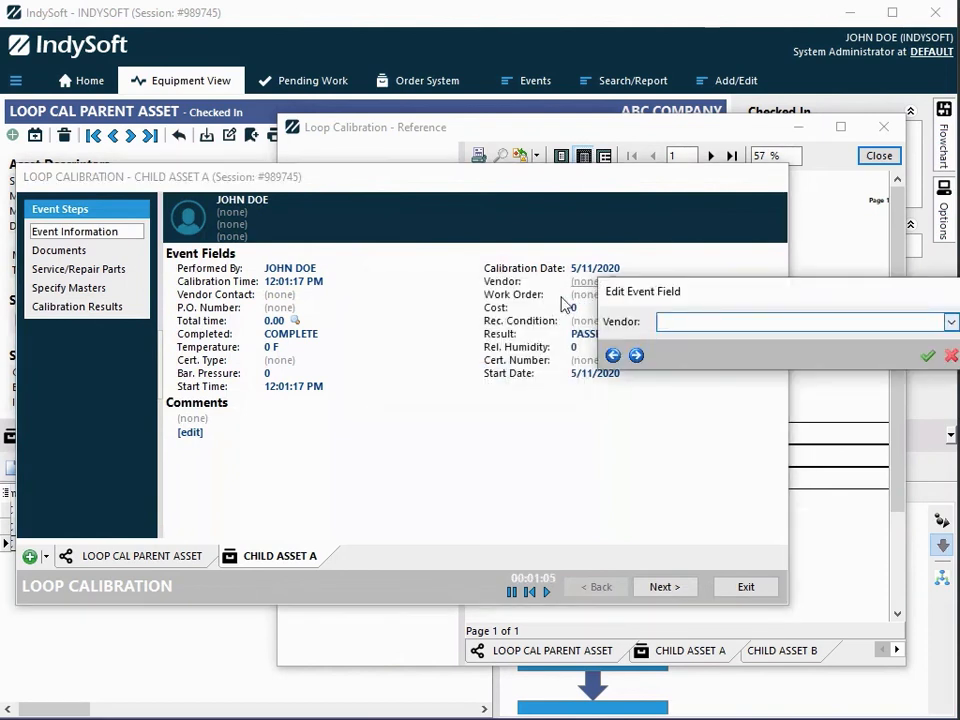
key("Return")
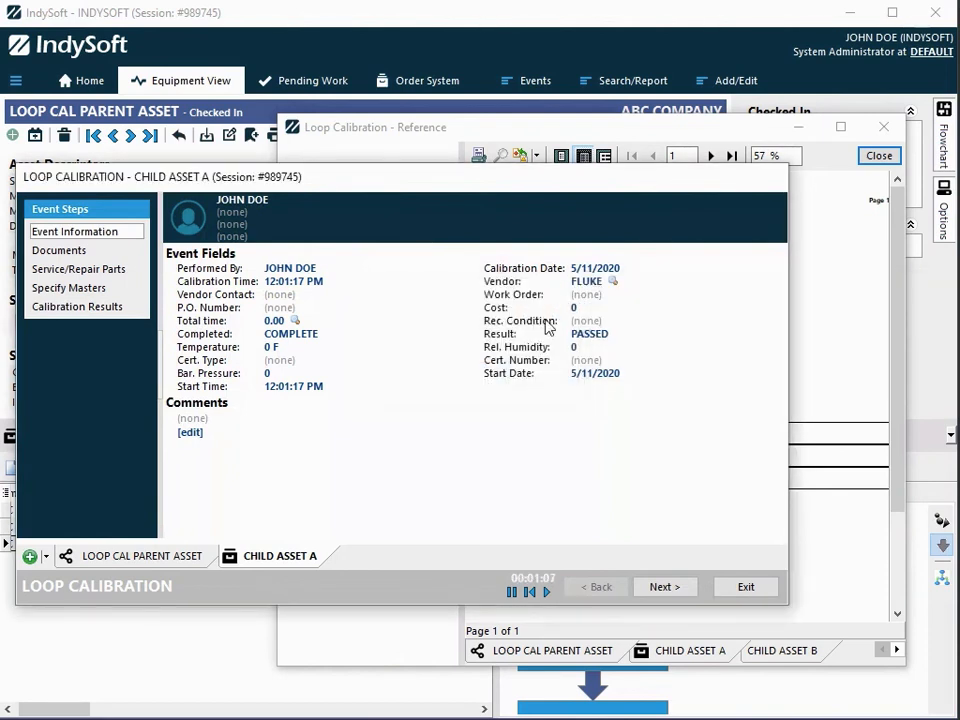
left_click(284, 361)
key("Return")
left_click(583, 360)
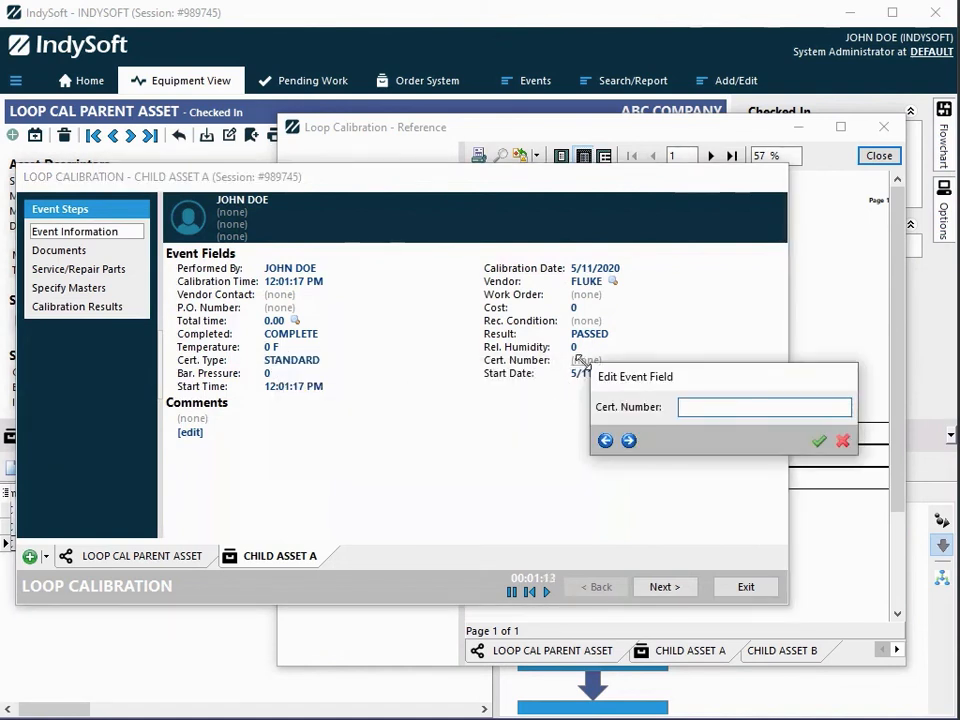
type("5")
key("Return")
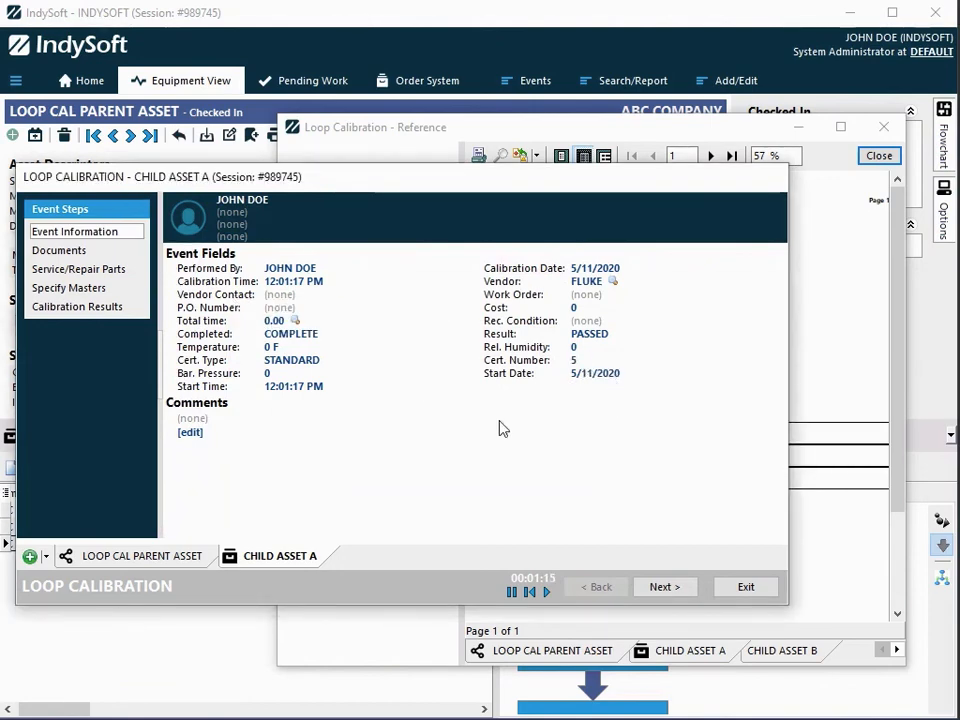
Step: Advance through CHILD ASSET A's remaining event steps and finish it, using the automatic timer's reading to update the Total Time
left_click(665, 586)
left_click(667, 586)
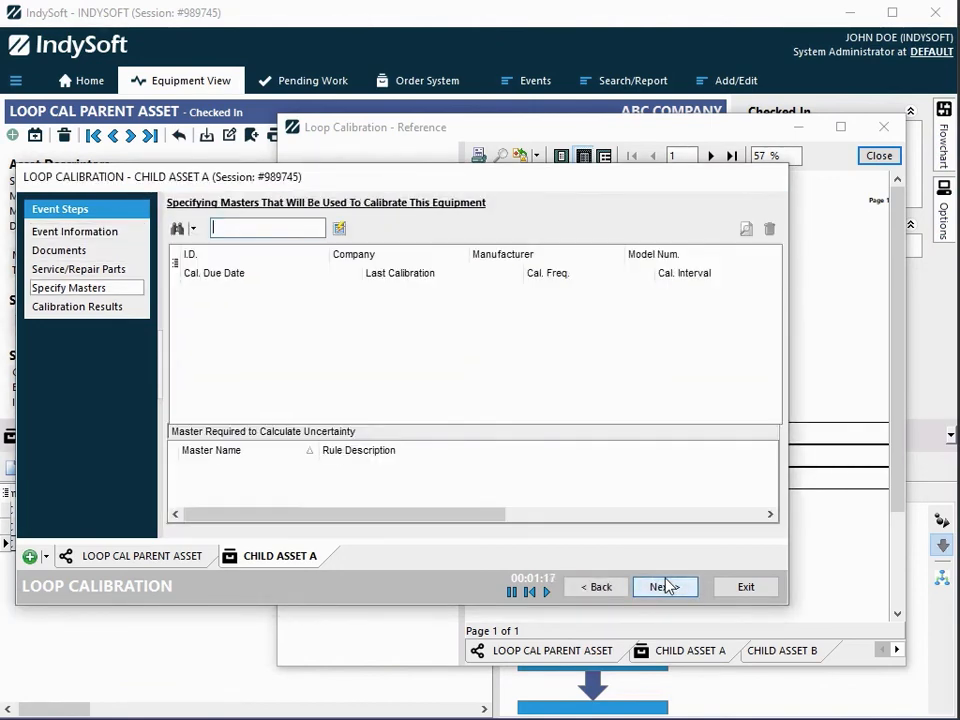
left_click(665, 586)
left_click(667, 586)
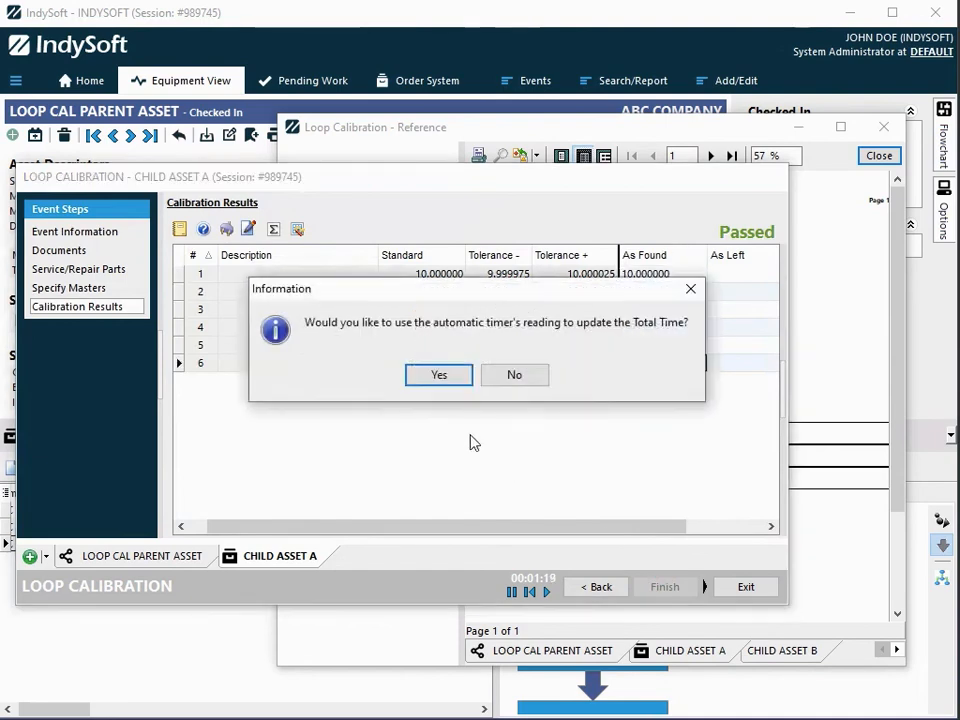
left_click(422, 378)
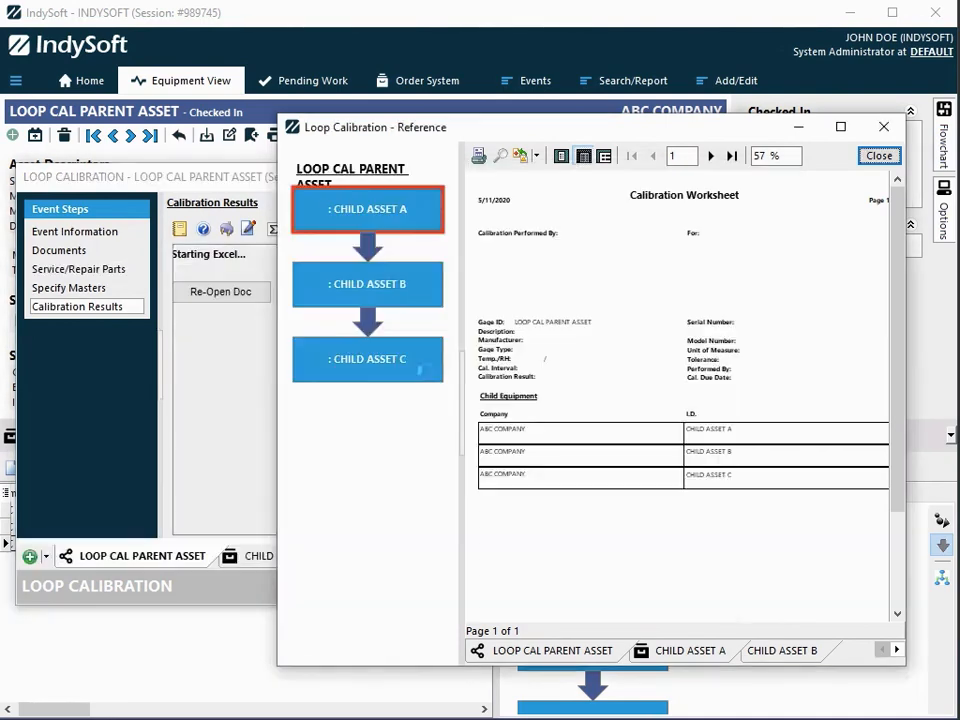
Step: Check the parent asset's and CHILD ASSET A's event tabs and the list of child assets that can be added
left_click(231, 419)
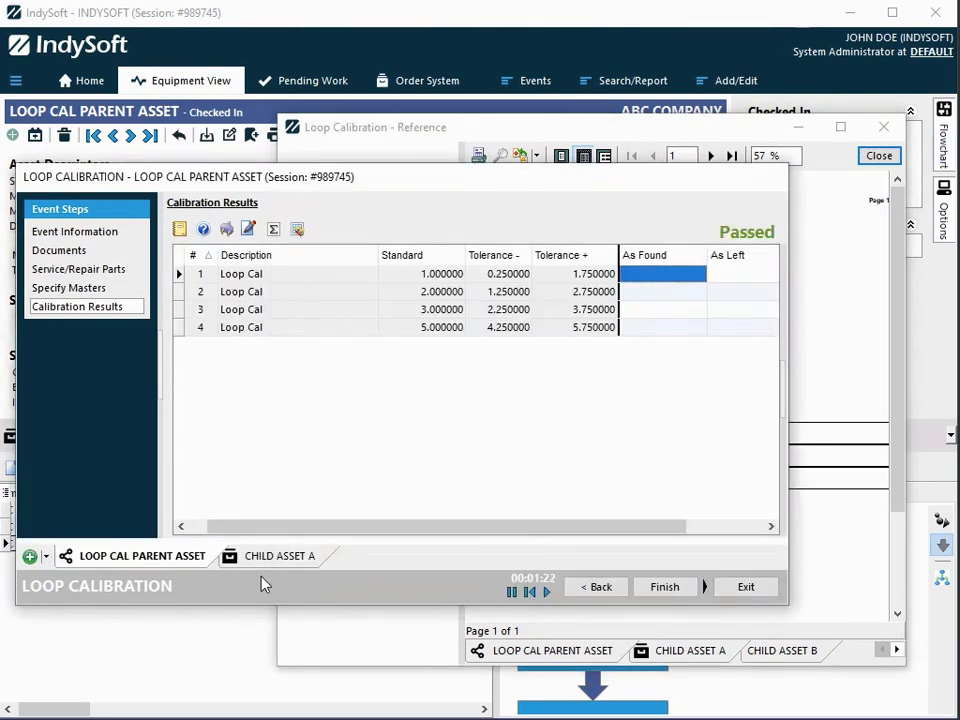
left_click(290, 558)
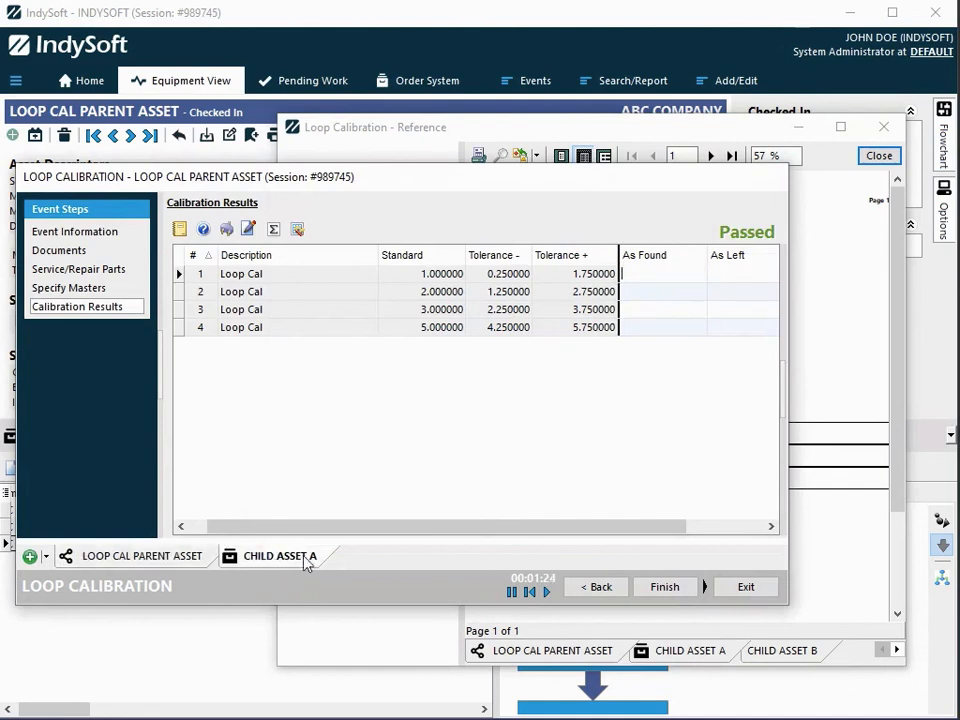
left_click(150, 554)
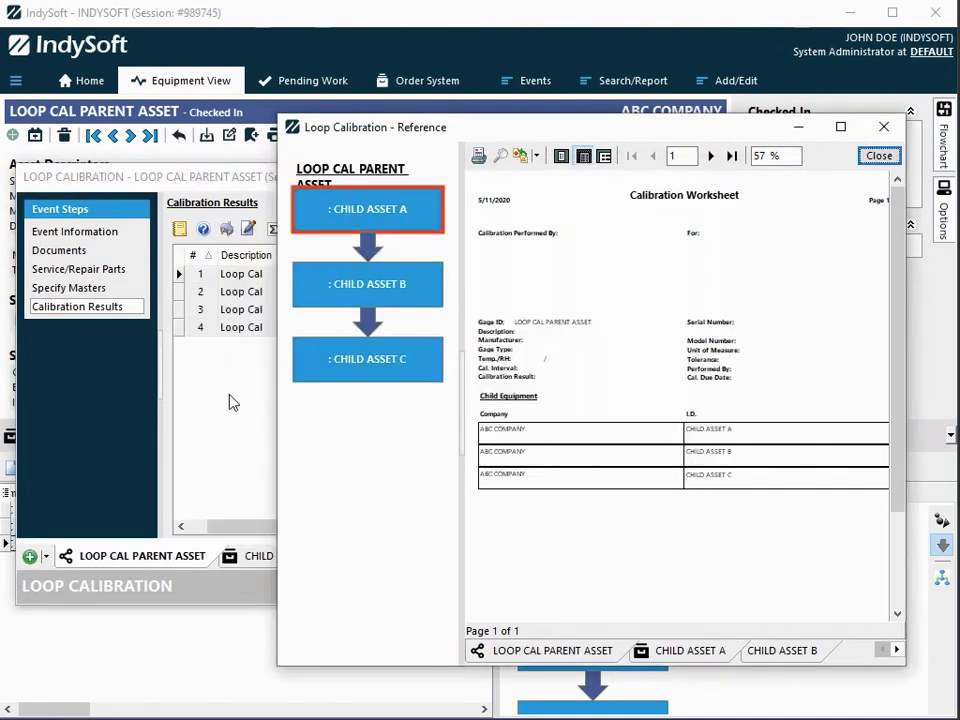
left_click(229, 402)
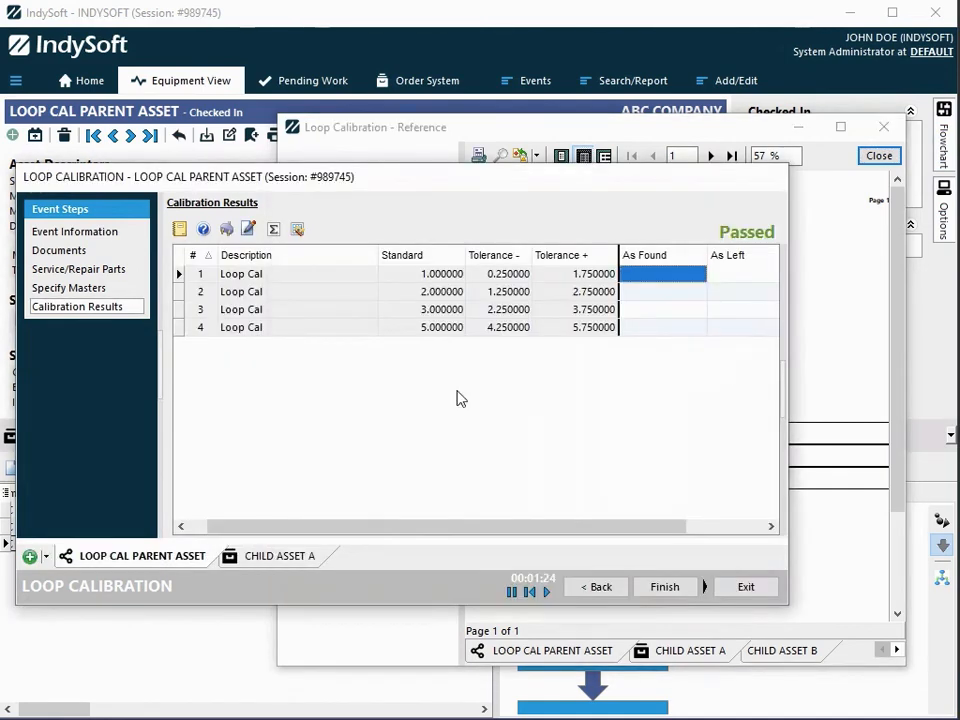
left_click(639, 278)
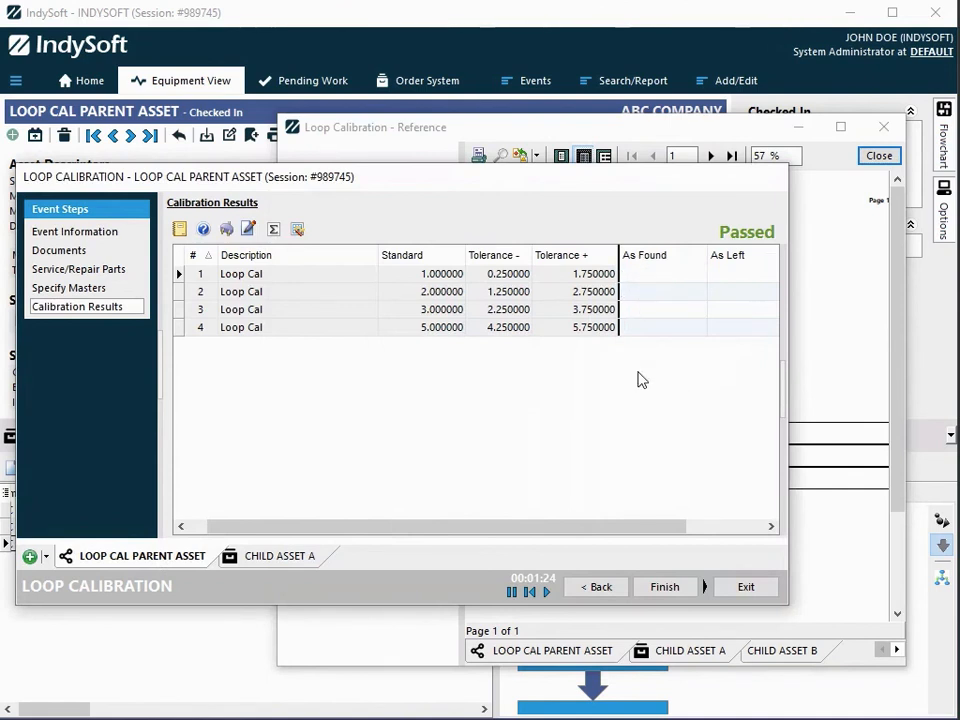
left_click(45, 558)
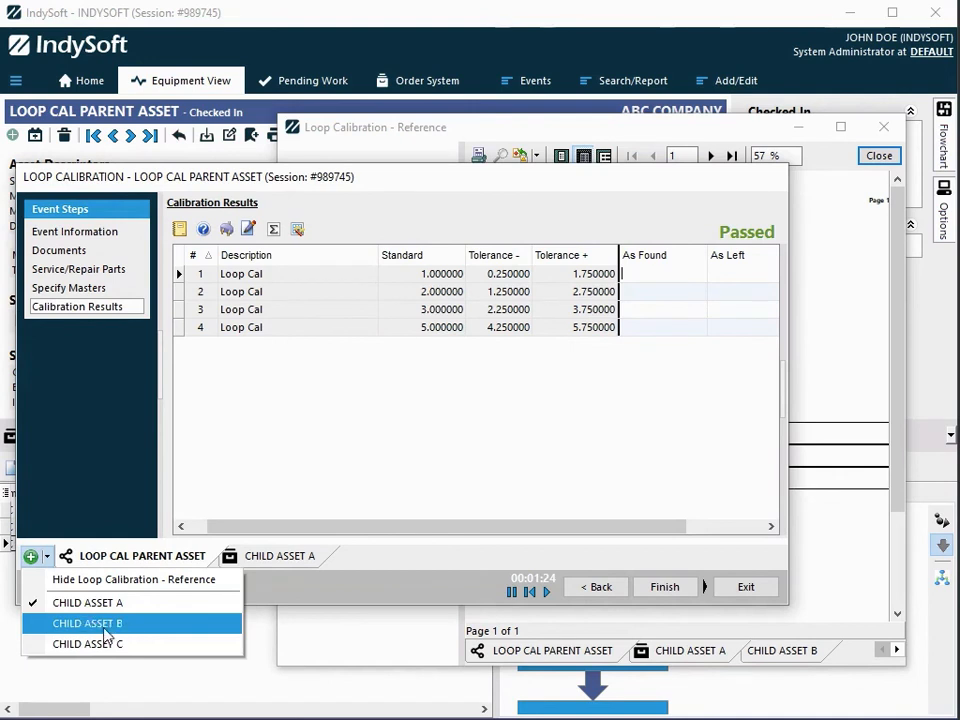
left_click(428, 500)
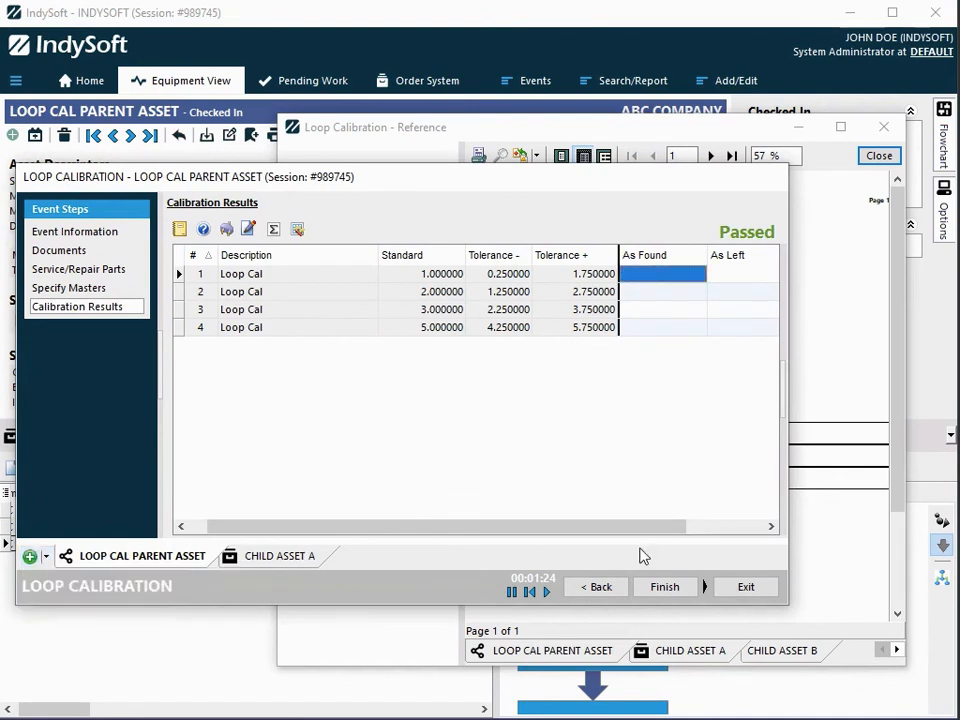
Step: Enter LOOP CAL PARENT ASSET's As Found readings as 1, 2, 3 and 5 for rows 1 to 4
left_click(663, 274)
type("1")
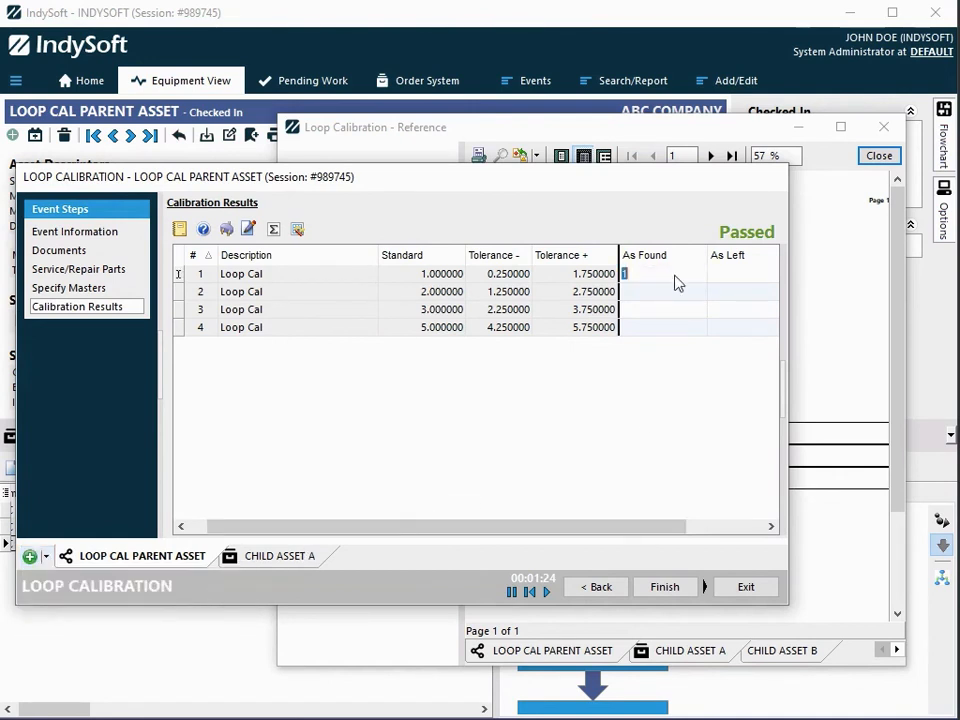
key("Return")
type("2")
key("Return")
type("3")
key("Return")
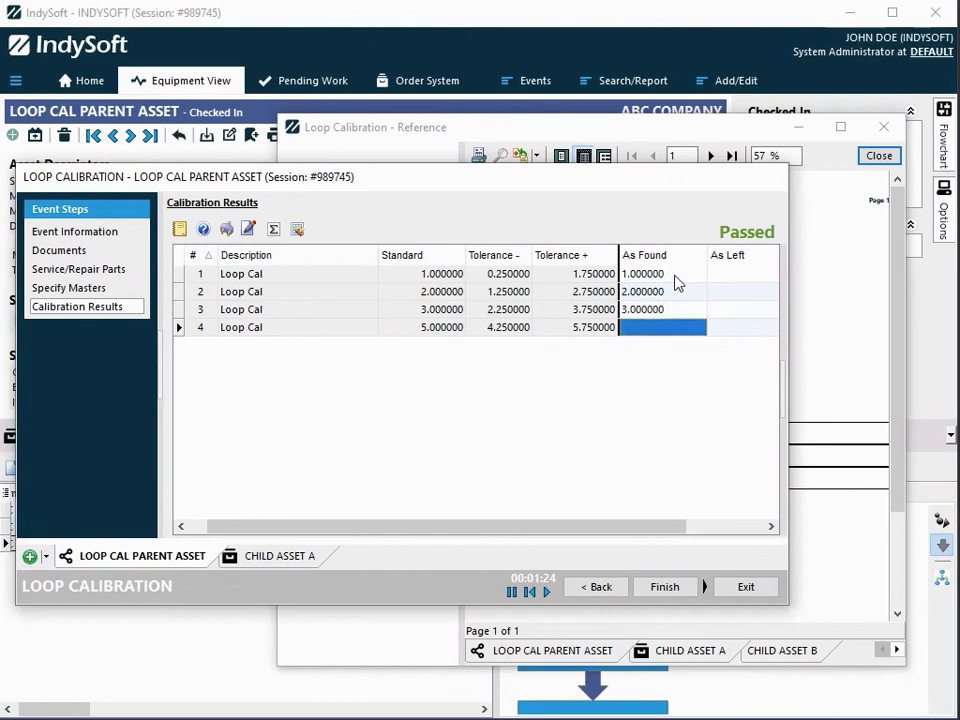
type("4")
key("Return")
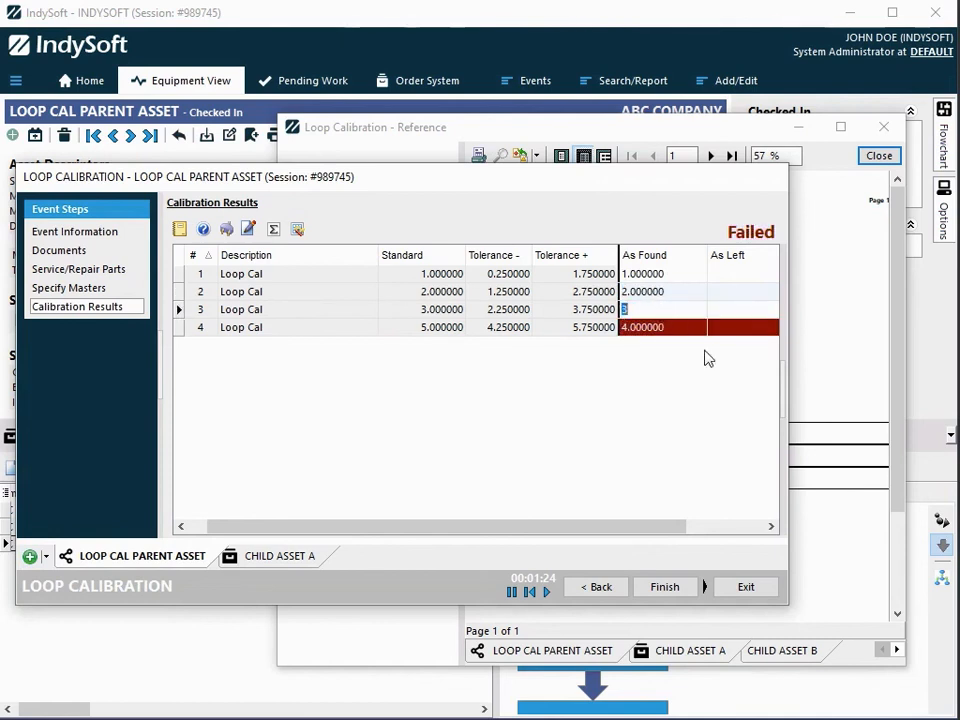
left_click(667, 326)
type("5")
key("Return")
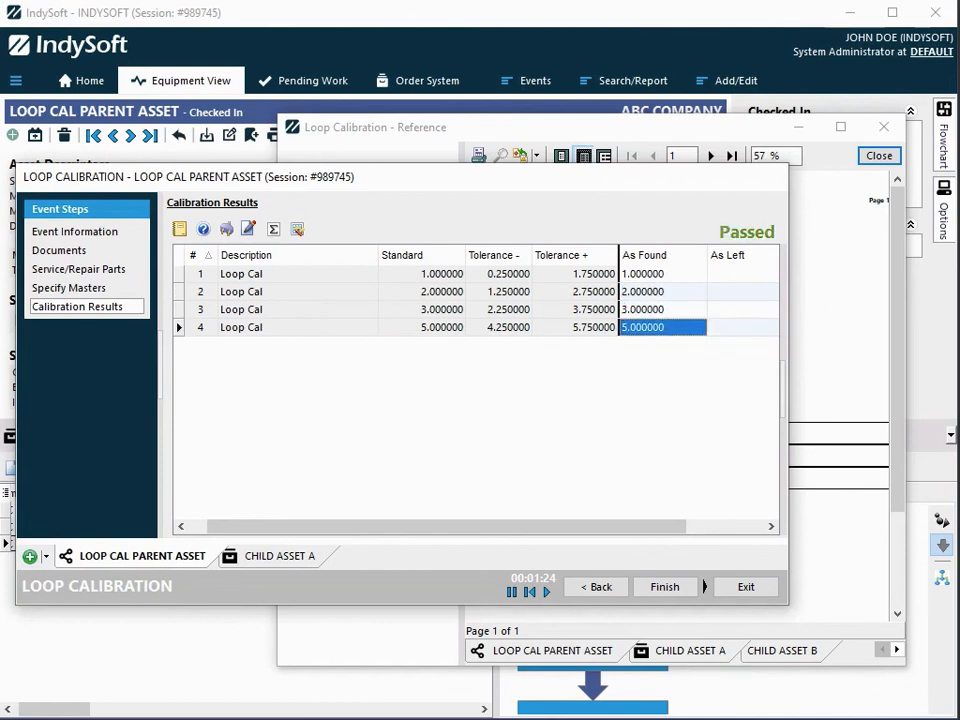
Step: Try to finish the LOOP CAL PARENT ASSET calibration event from its Calibration Results step
left_click(667, 588)
left_click(398, 375)
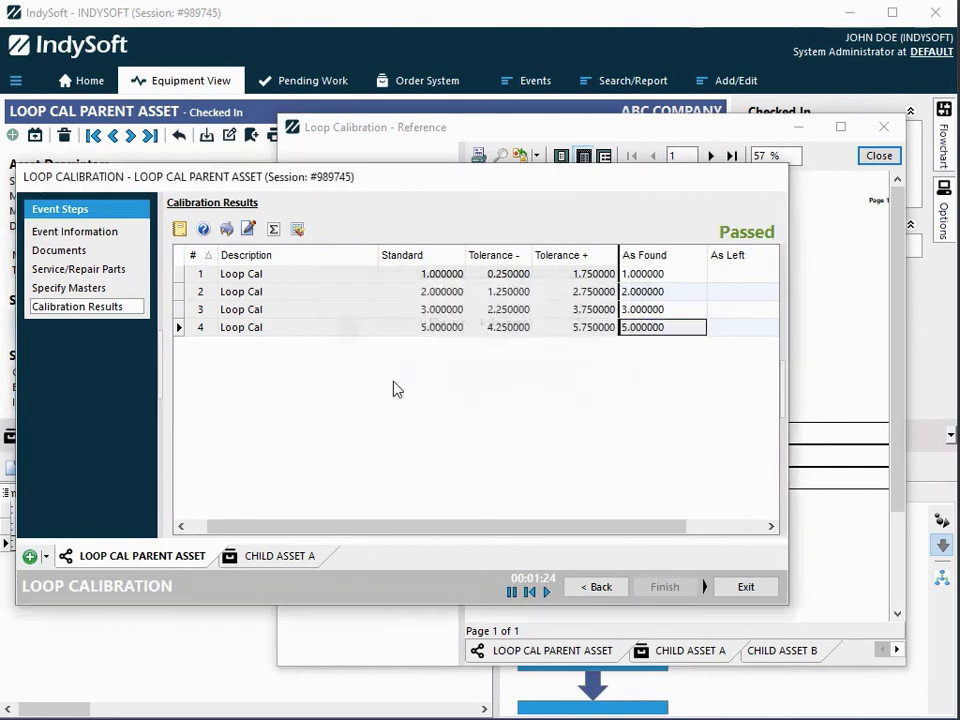
left_click(484, 376)
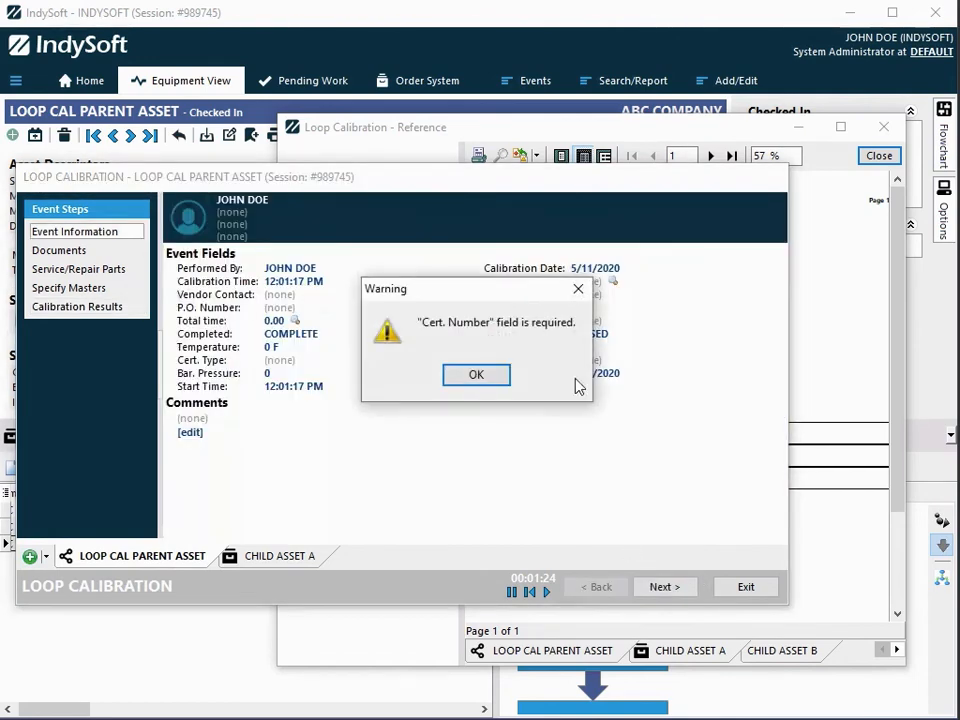
left_click(474, 378)
left_click(480, 372)
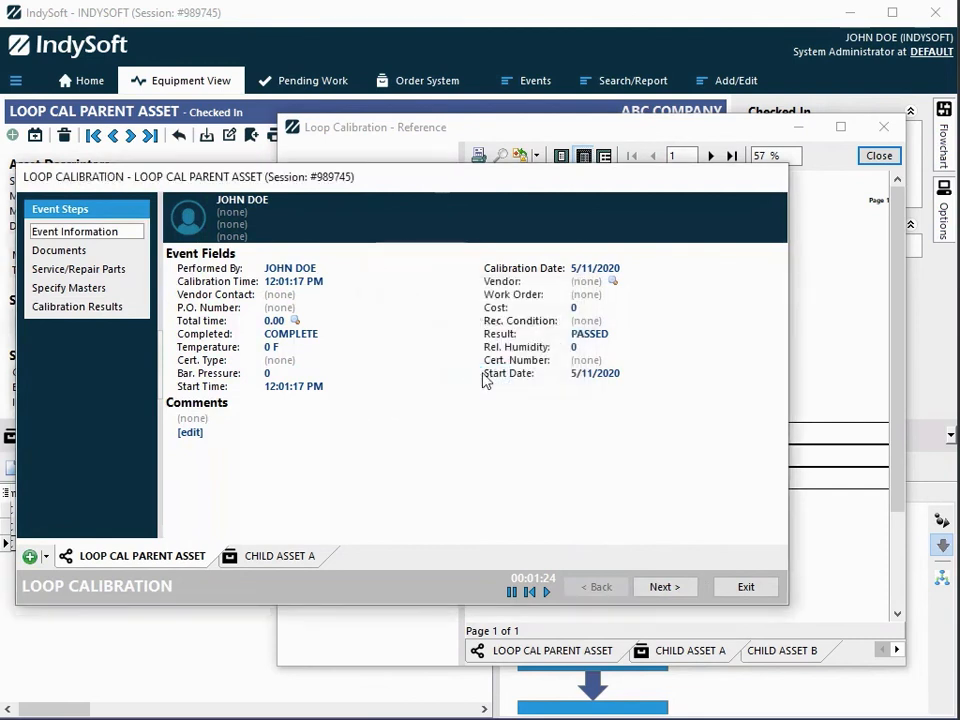
Step: Set LOOP CAL PARENT ASSET's event fields to Vendor FLUKE, Cert. Type STANDARD and Cert. Number 8
left_click(578, 270)
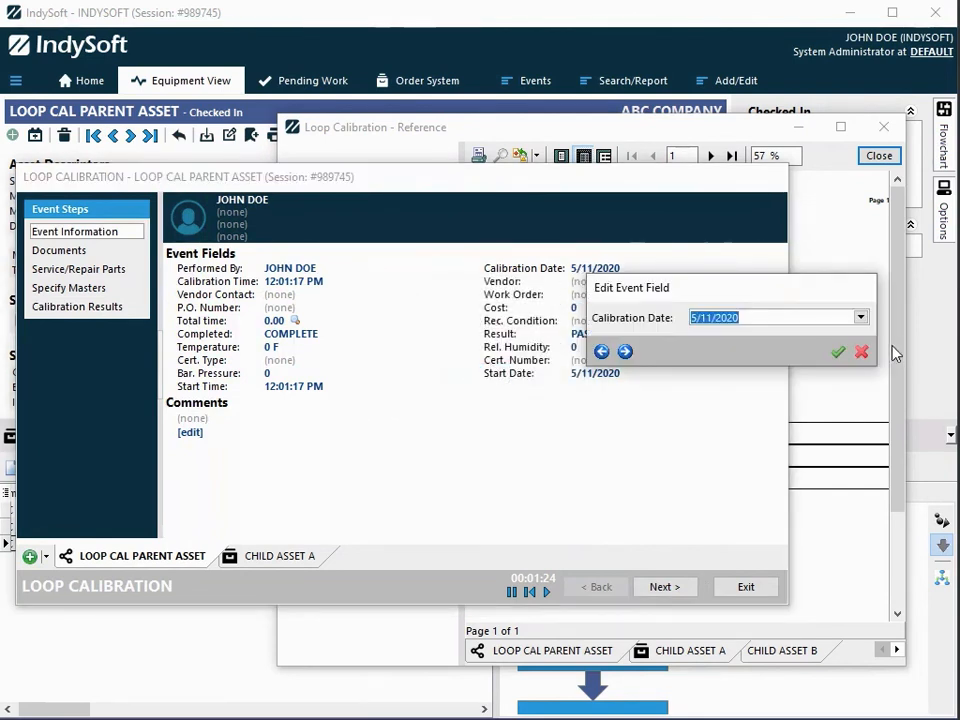
left_click(861, 352)
left_click(612, 281)
type("FLUKE")
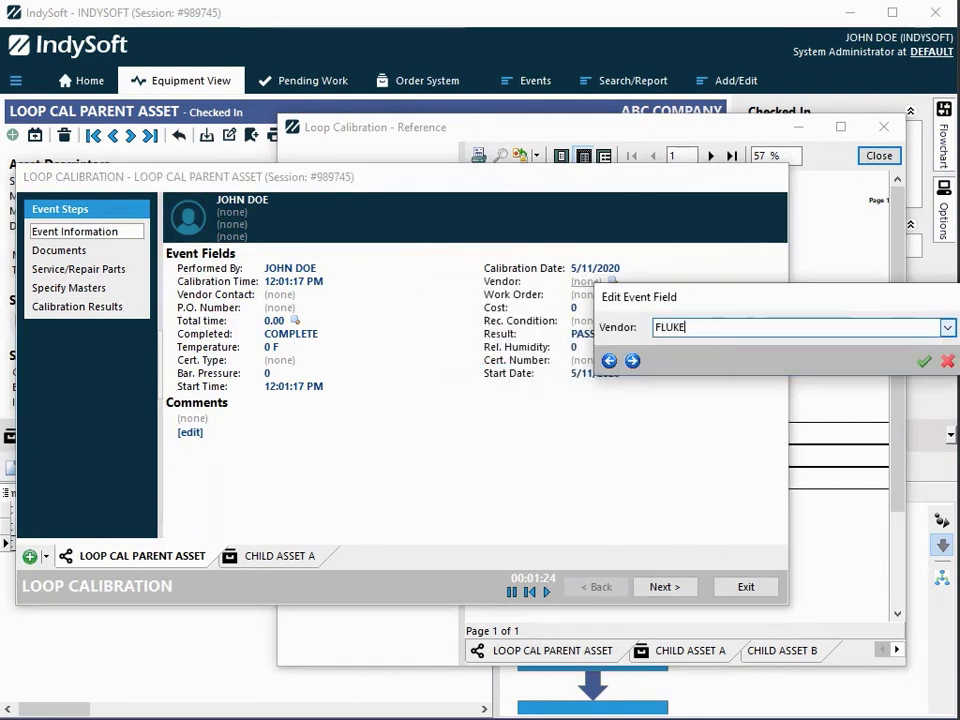
key("Return")
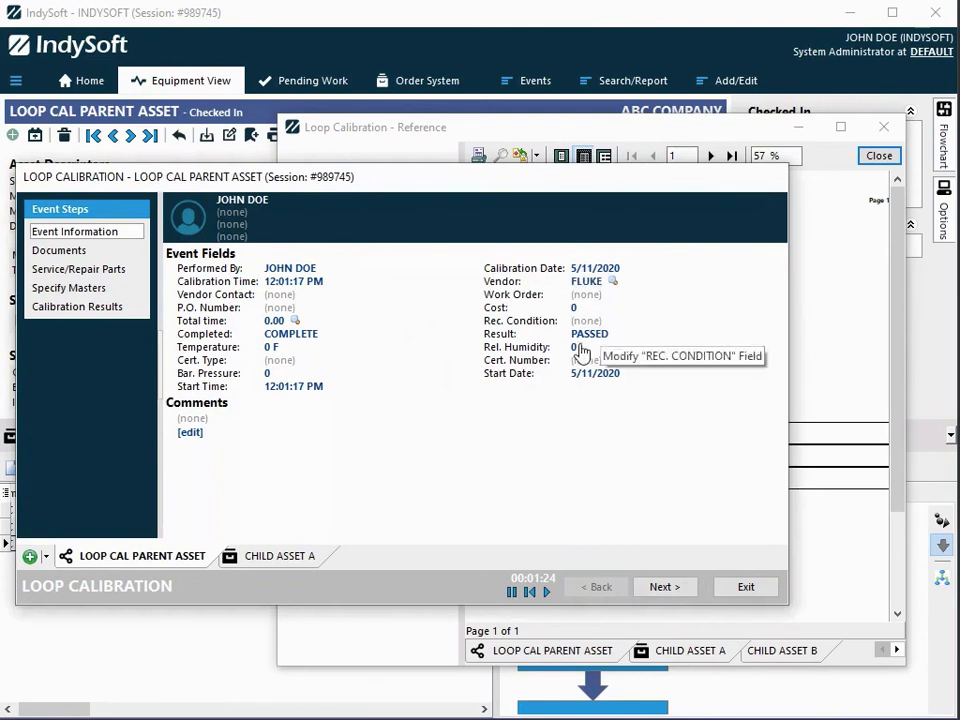
left_click(284, 362)
type("STANDARD")
left_click(516, 433)
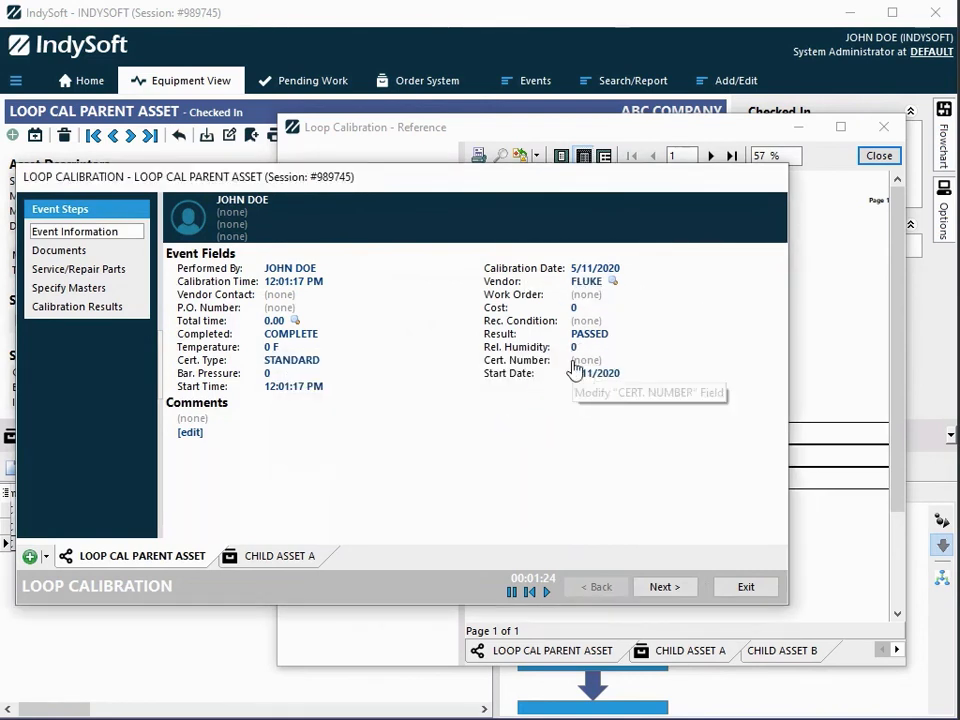
left_click(583, 359)
type("8")
key("Return")
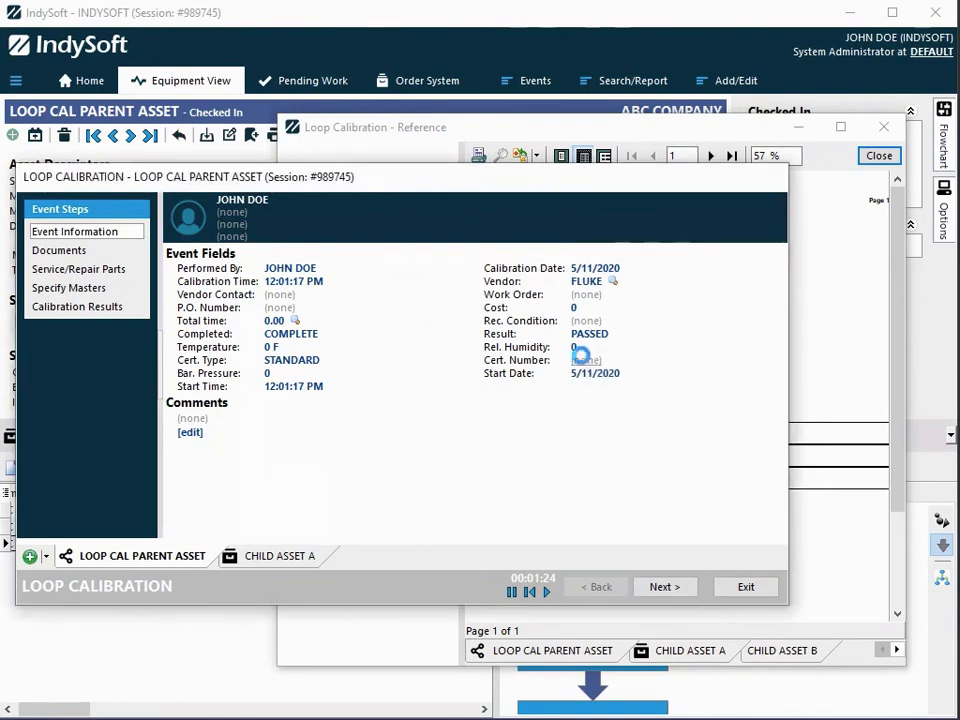
Step: Advance through LOOP CAL PARENT ASSET's remaining event steps and finish the event
left_click(660, 587)
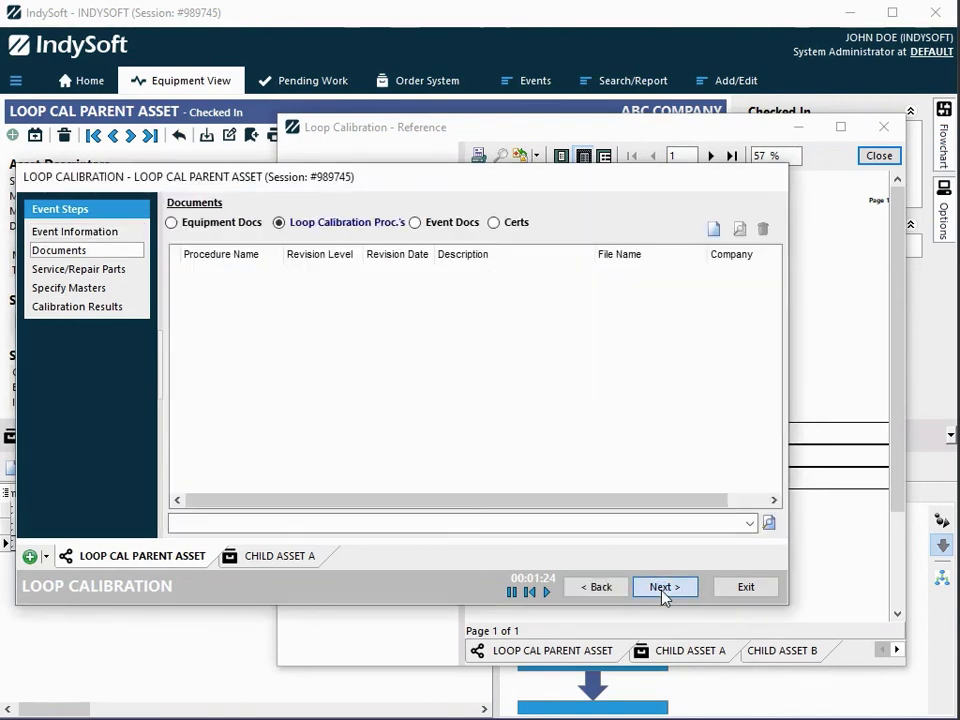
left_click(662, 587)
left_click(662, 587)
left_click(662, 587)
left_click(664, 587)
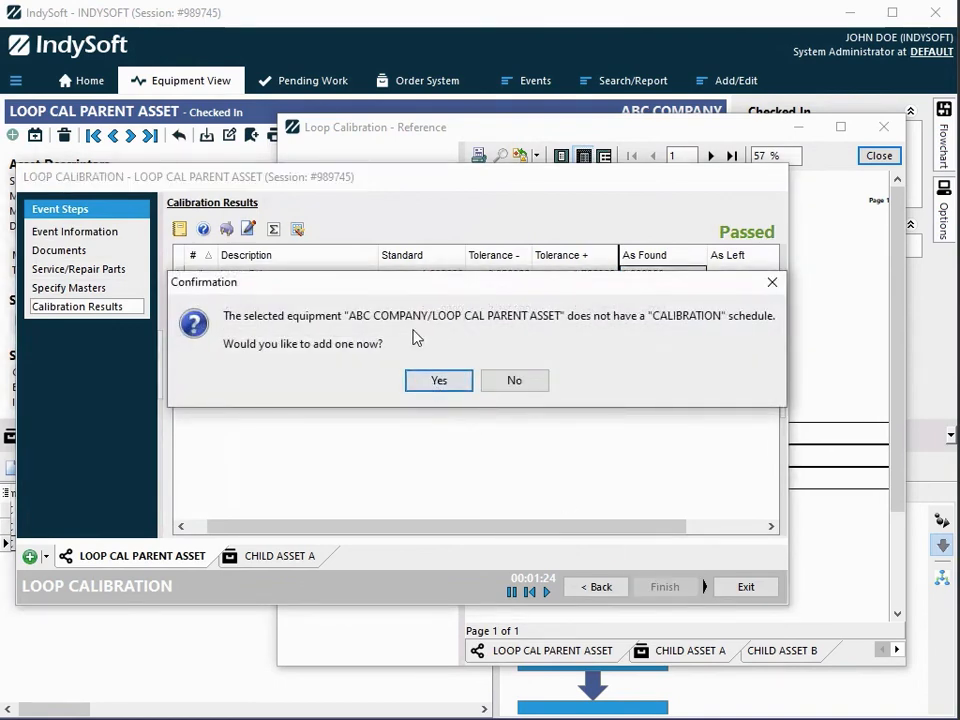
Step: Add a CALIBRATION schedule to LOOP CAL PARENT ASSET with a frequency of 12 months
left_click(438, 380)
double_click(482, 356)
type("2")
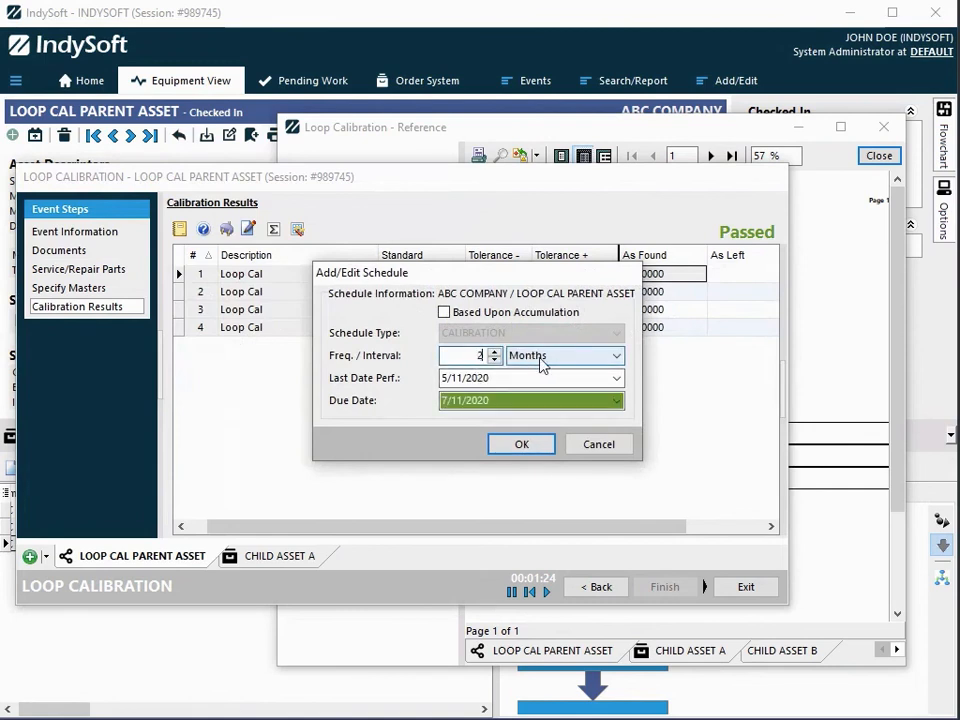
left_click(460, 352)
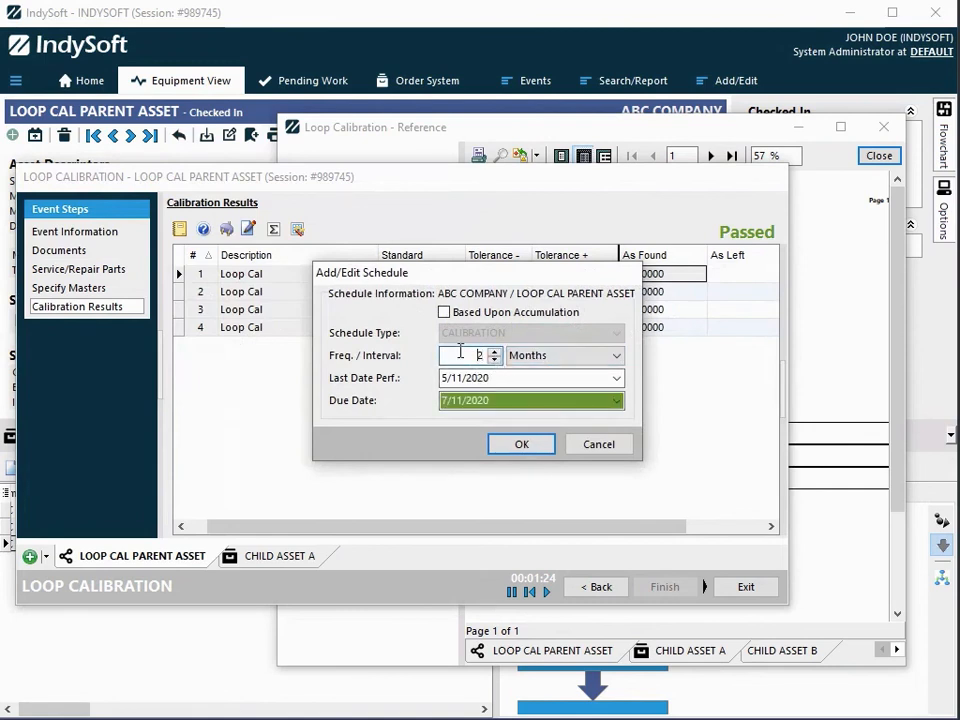
type("2")
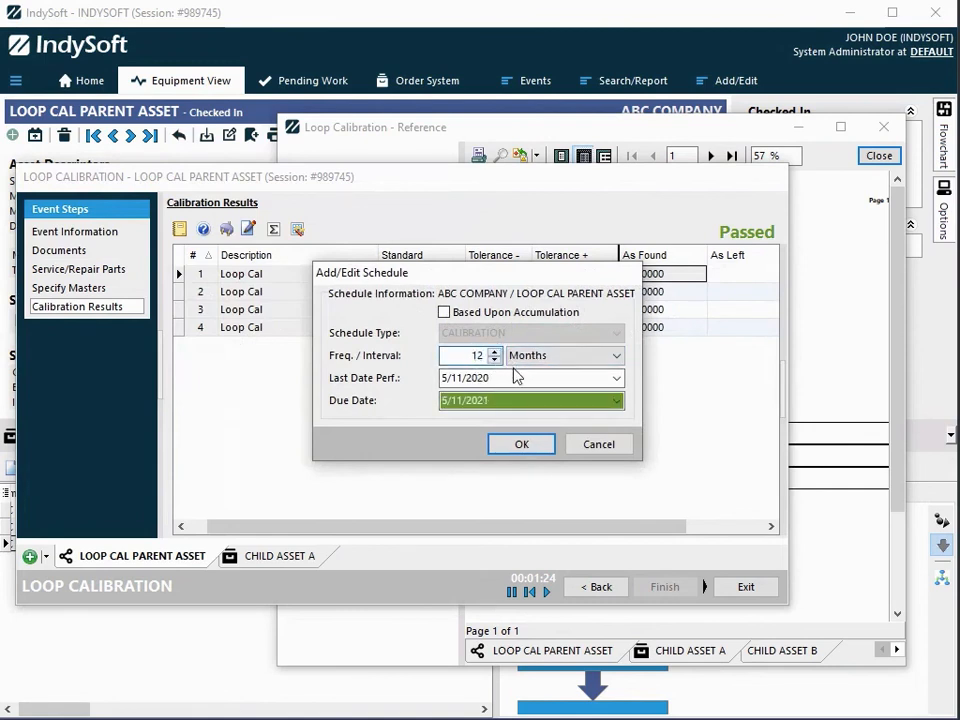
left_click(514, 444)
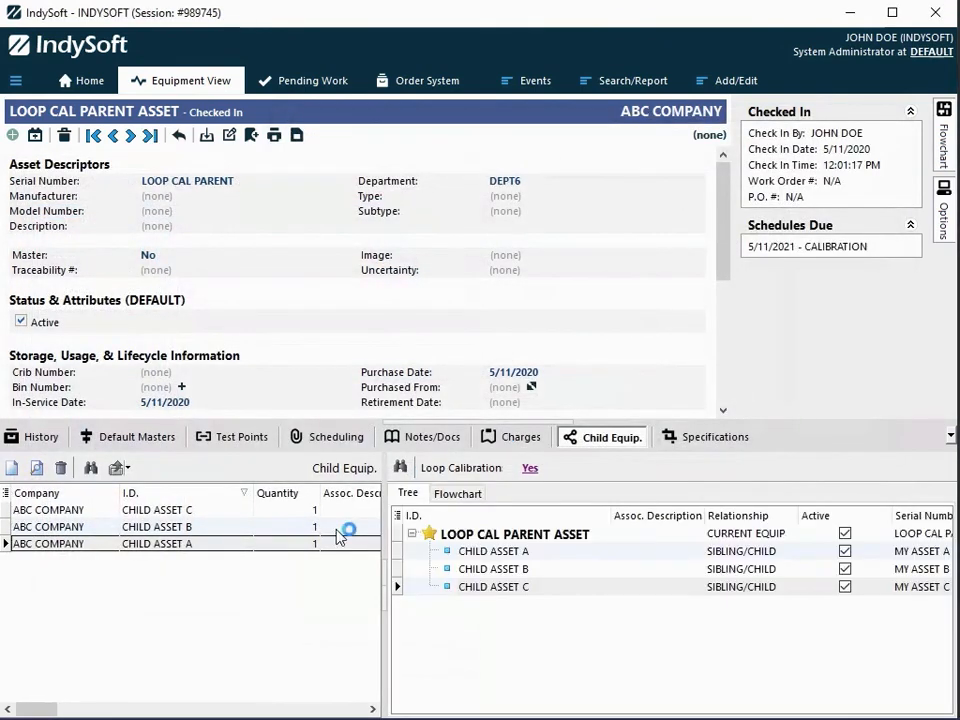
Step: Open CHILD ASSET A from the child equipment tree and compare the Loop Service and Loop Usage records in its history
double_click(531, 553)
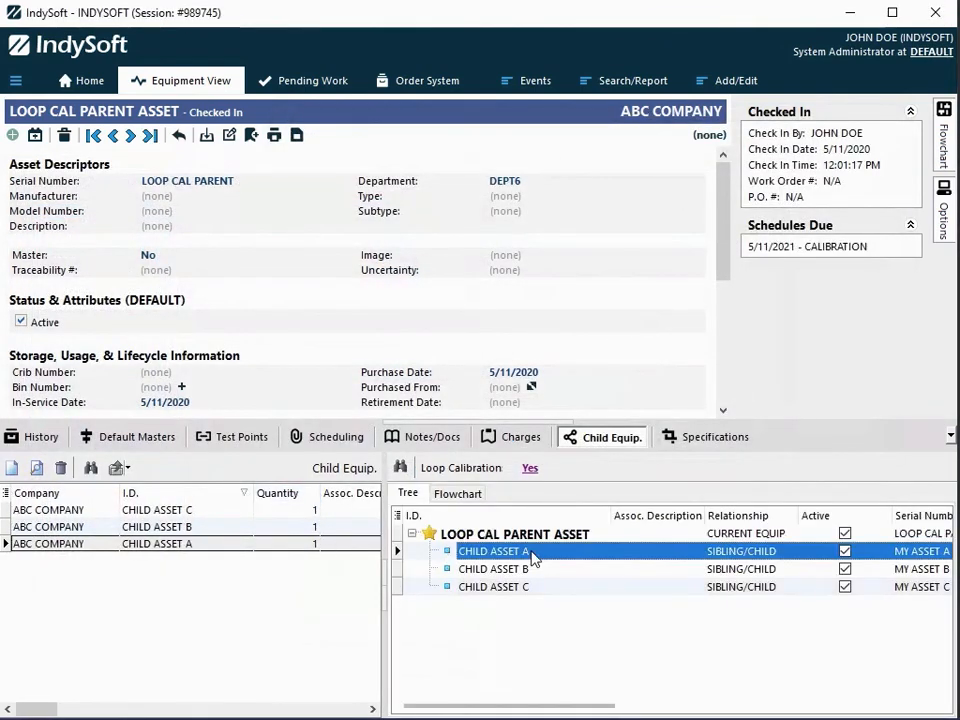
left_click(42, 437)
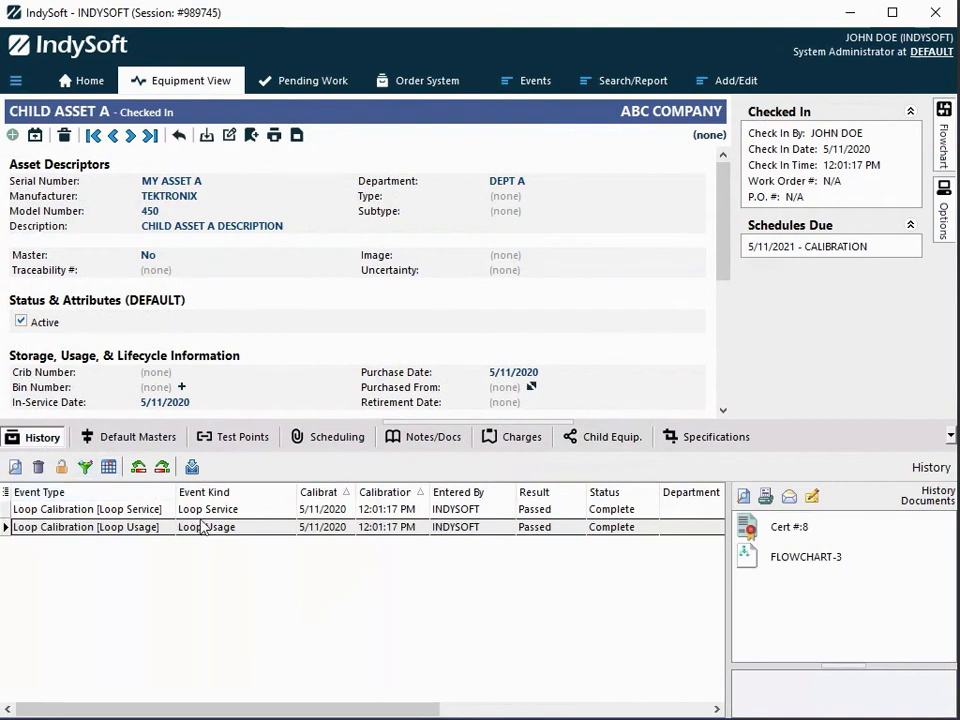
left_click_drag(179, 490, 192, 490)
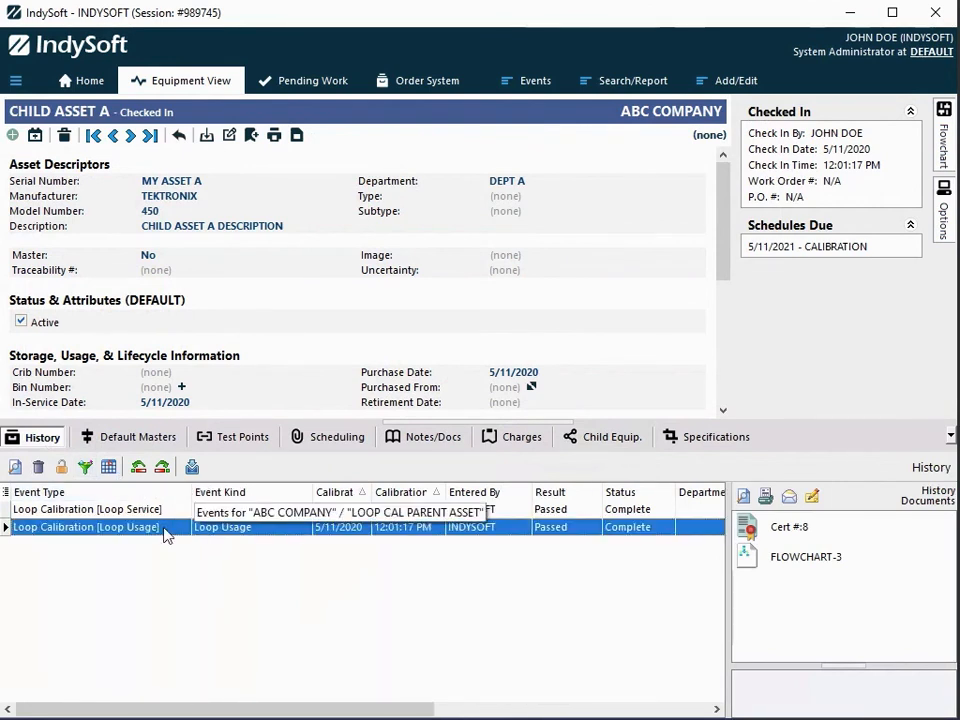
left_click(181, 512)
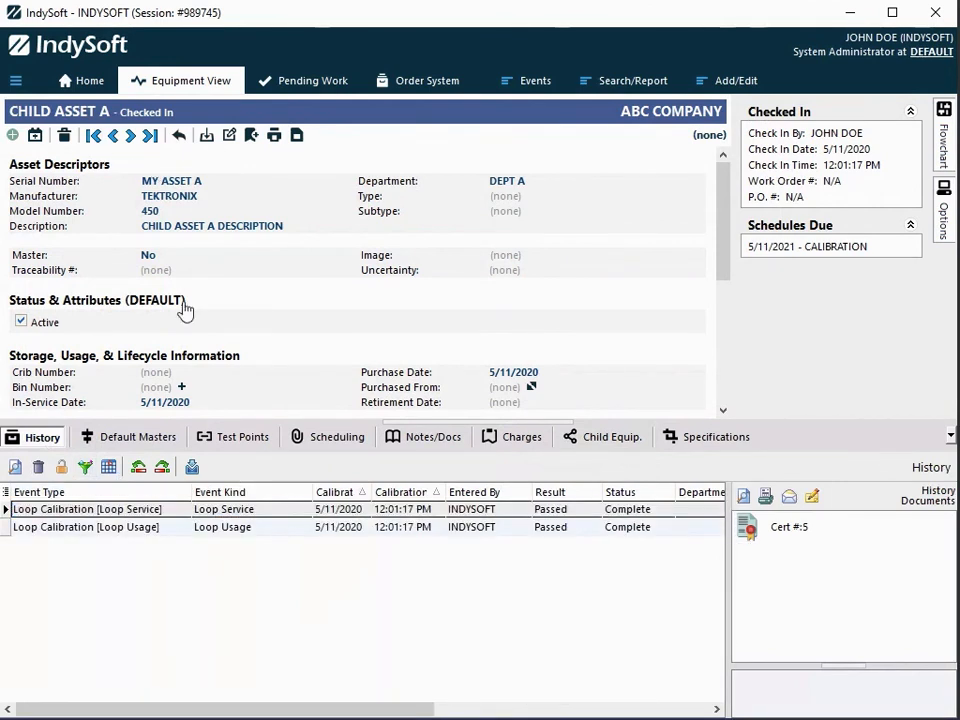
left_click(101, 527)
Step: View the calibration certificates attached to CHILD ASSET A's Loop Service and Loop Usage records, closing each one after reading
left_click(115, 512)
double_click(781, 531)
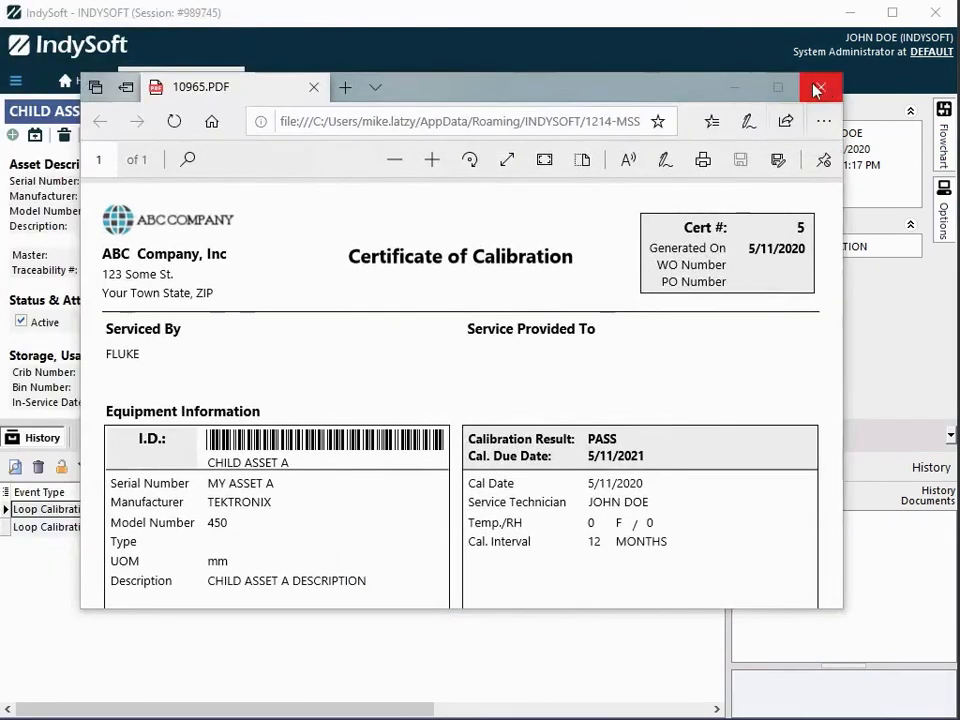
left_click(814, 90)
left_click(116, 527)
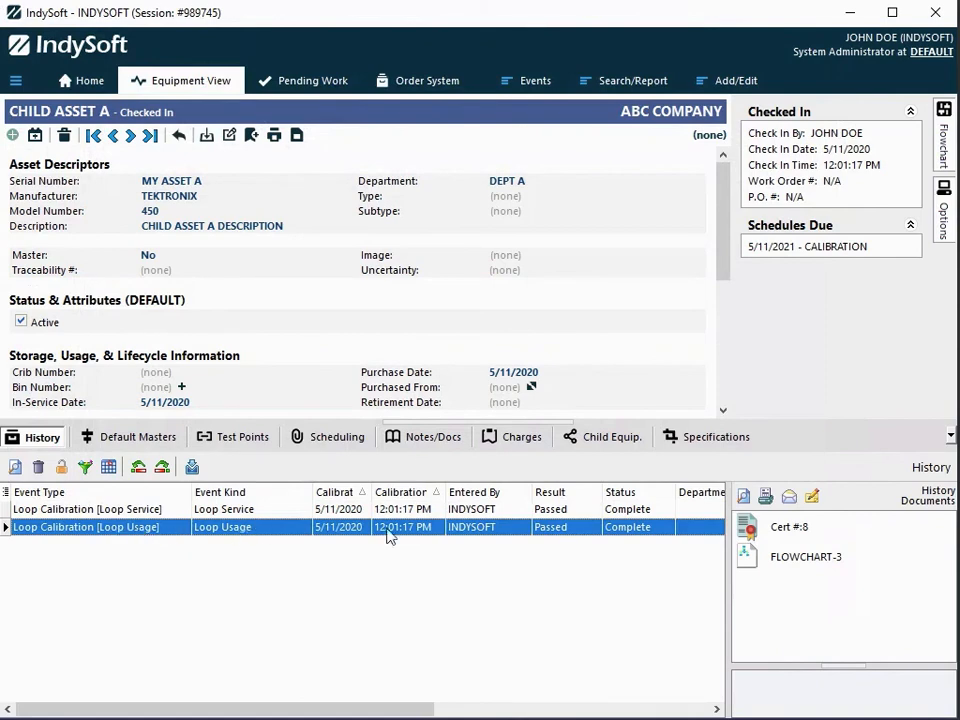
double_click(790, 528)
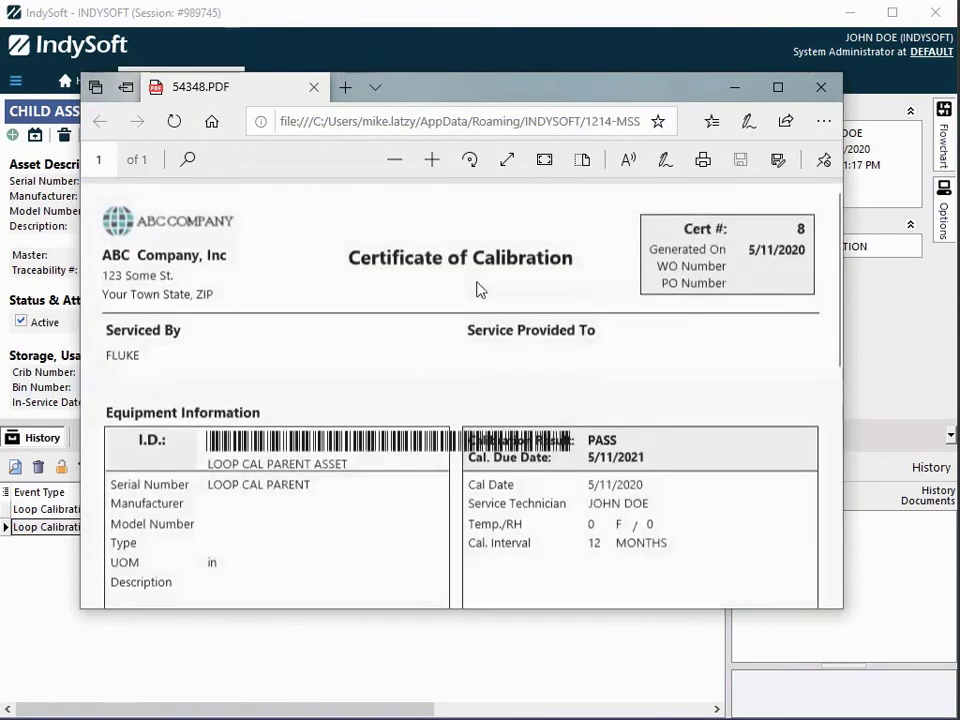
scroll(477, 289, "down", 1)
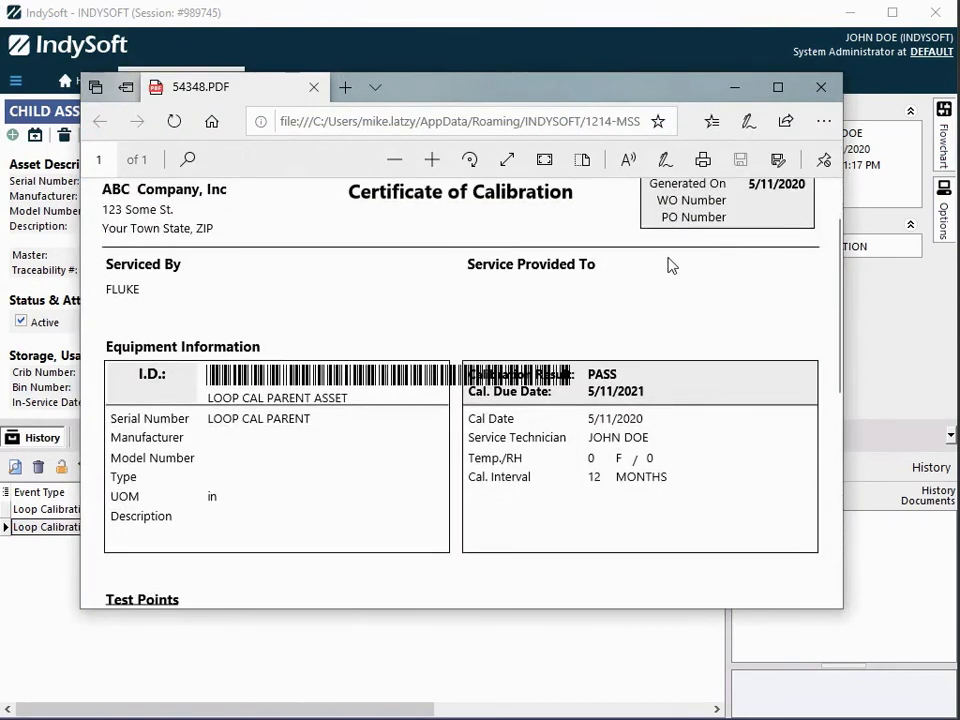
left_click(822, 88)
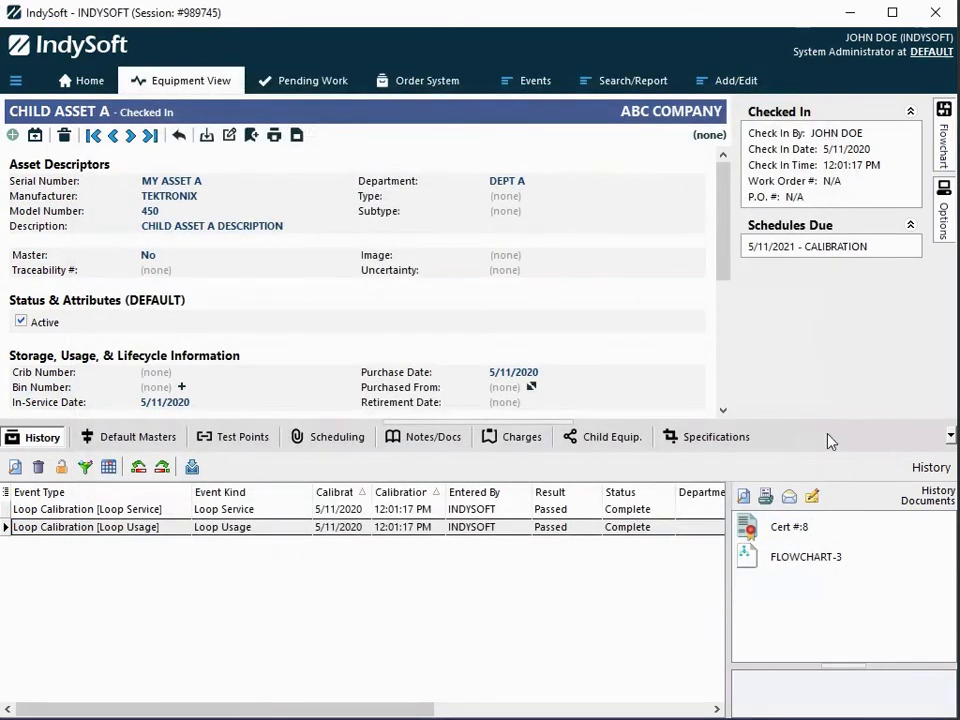
Step: Open CHILD ASSET A's saved flowchart to go to CHILD ASSET B, and that asset's flowchart to go to CHILD ASSET C
double_click(788, 558)
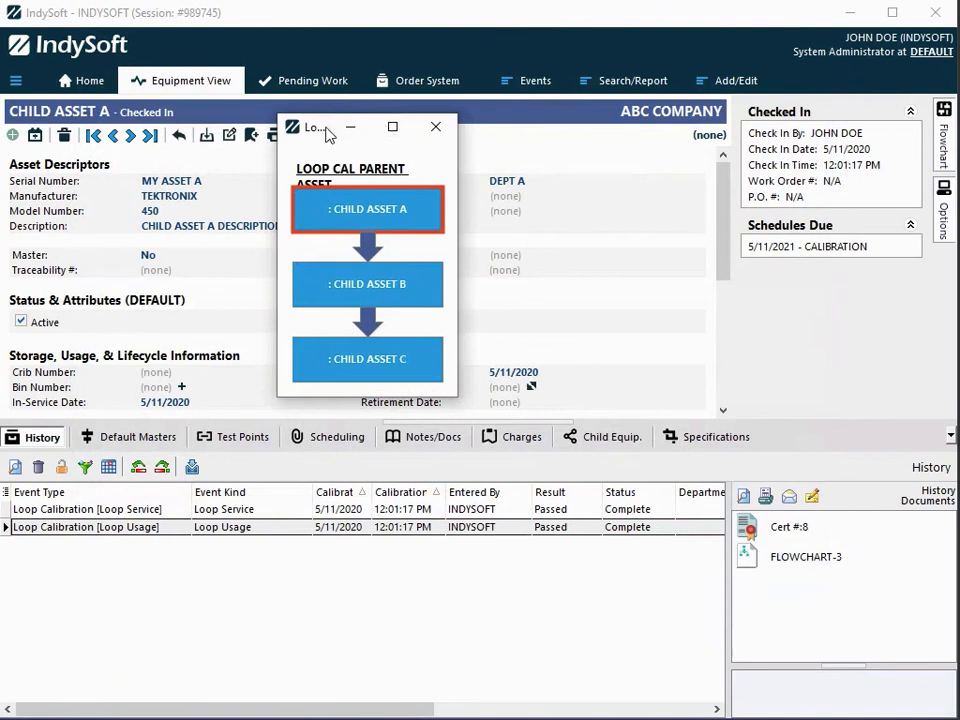
left_click_drag(329, 134, 565, 301)
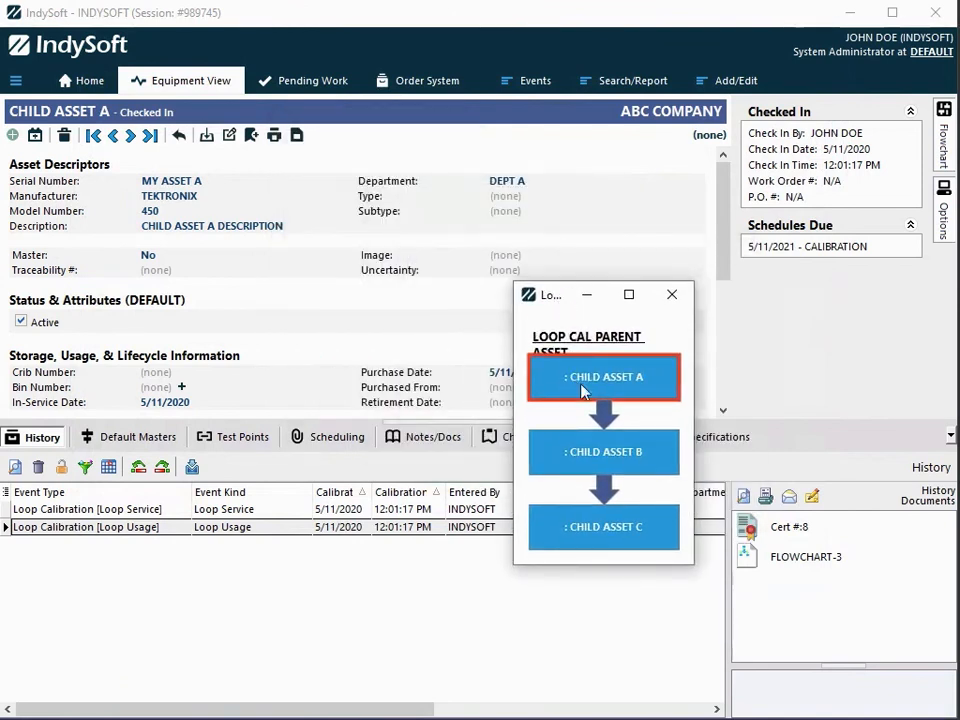
left_click(609, 448)
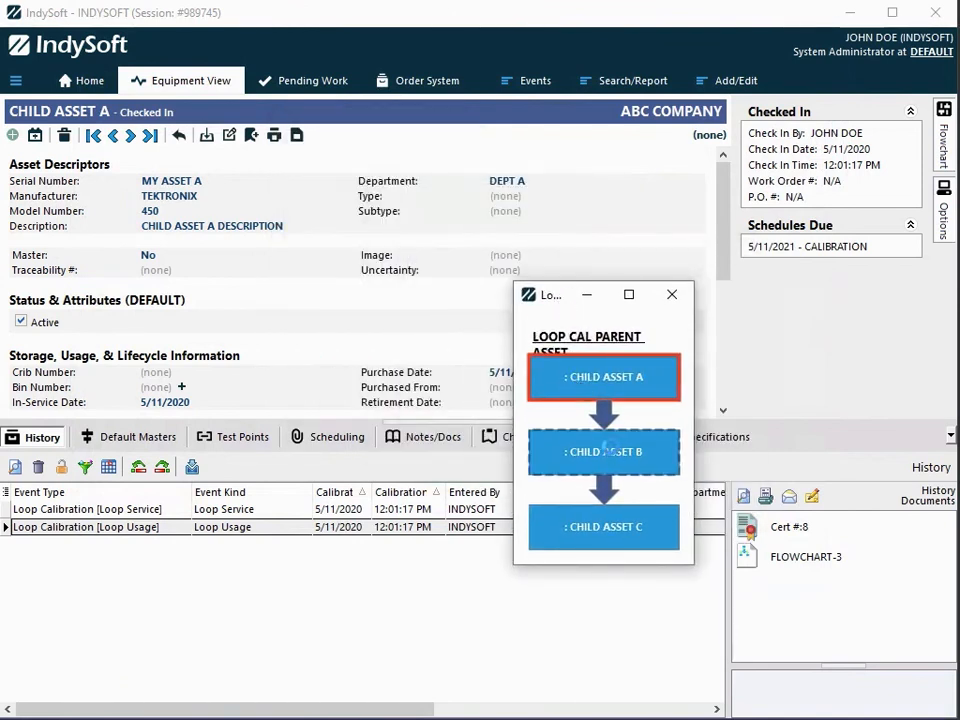
double_click(619, 459)
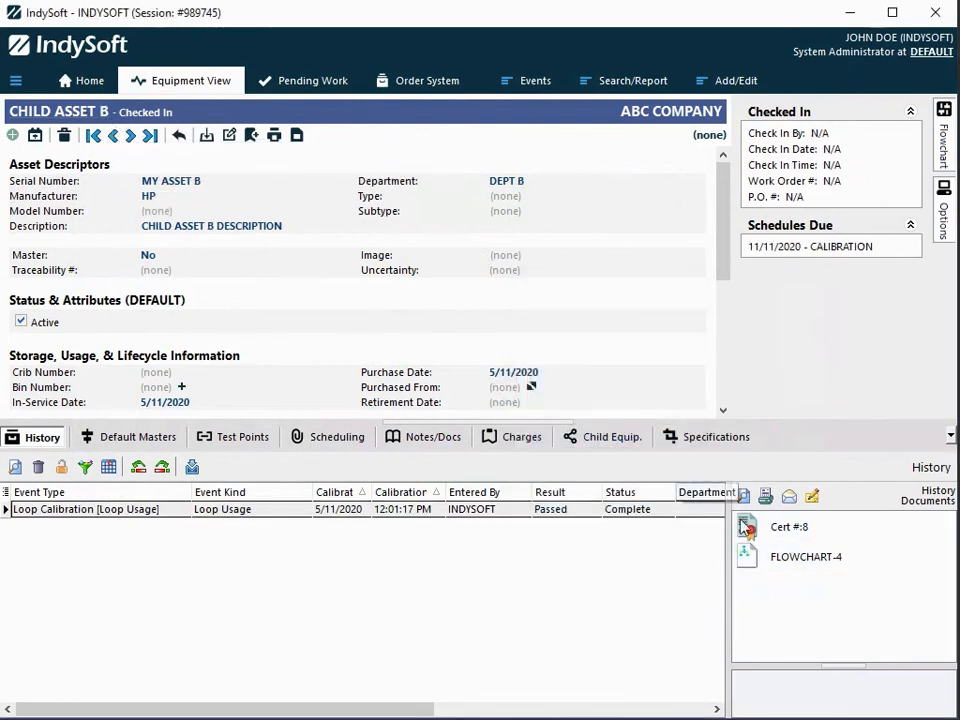
double_click(773, 556)
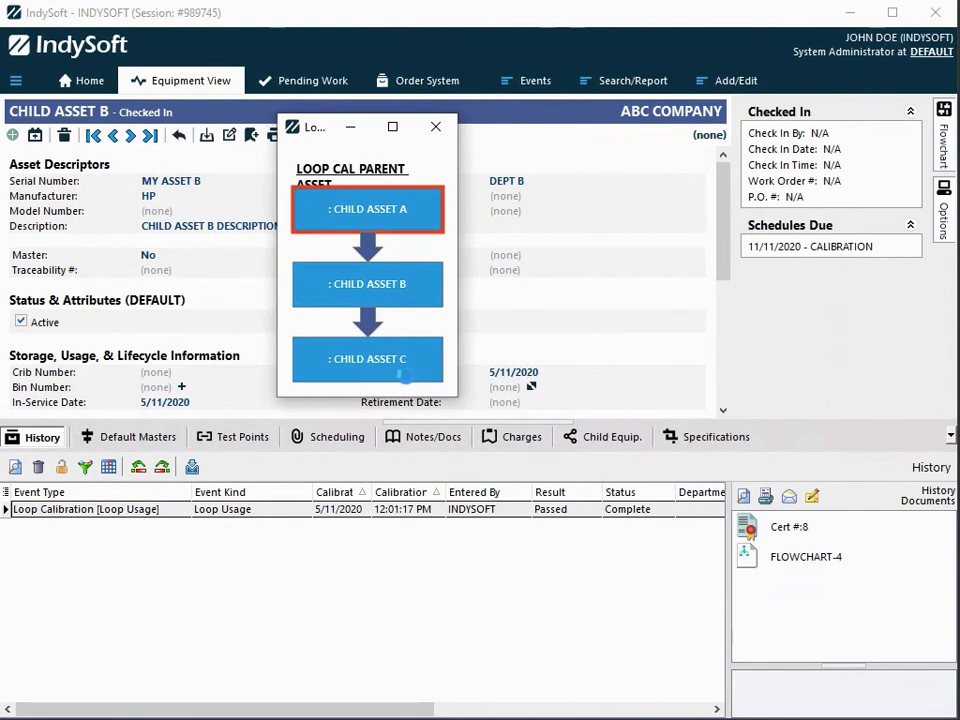
double_click(397, 370)
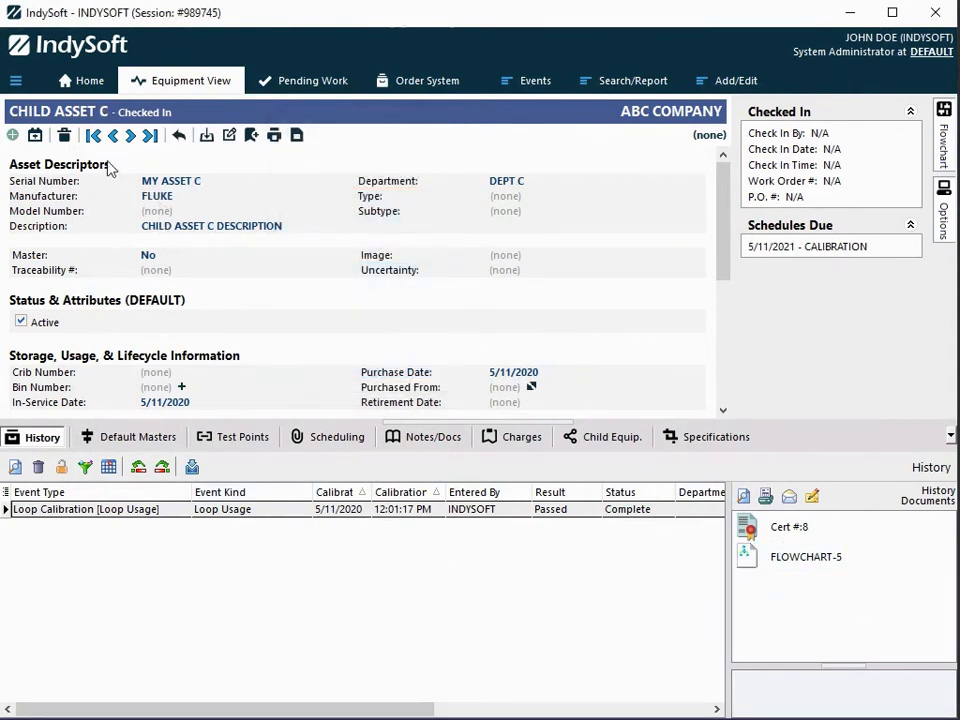
Step: Show CHILD ASSET C's child equipment tree and use it to open CHILD ASSET A and CHILD ASSET B in turn
left_click(578, 439)
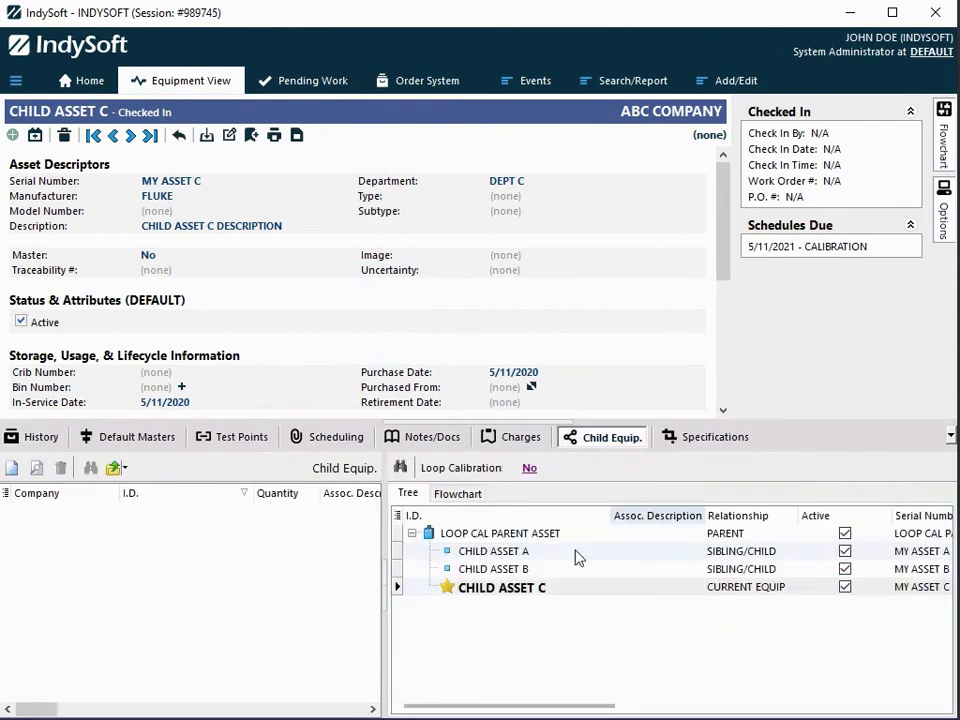
left_click(512, 570)
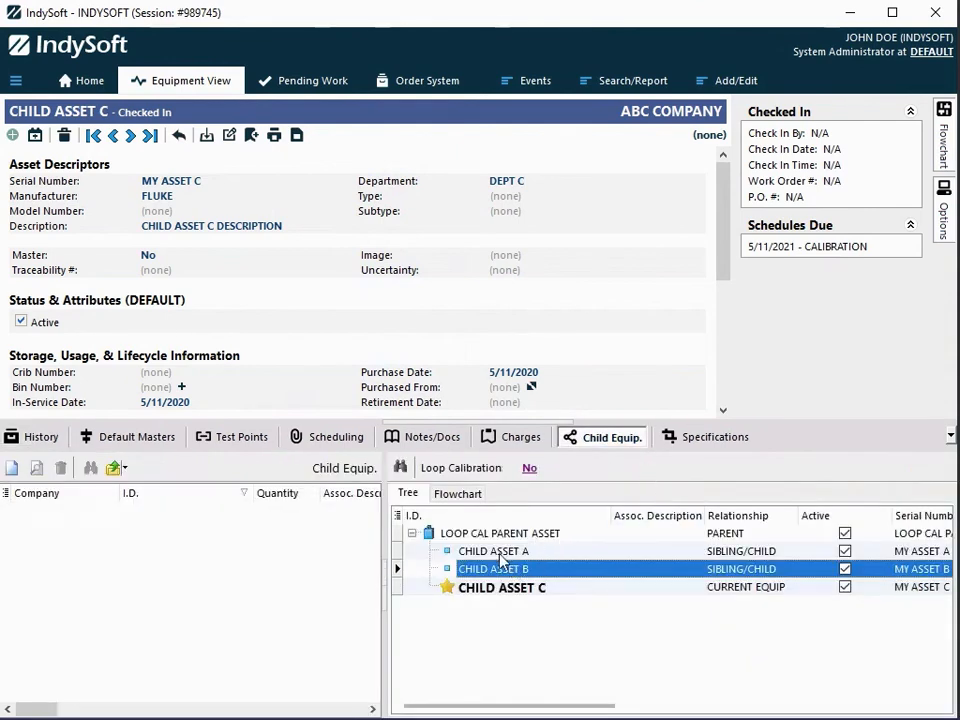
double_click(500, 553)
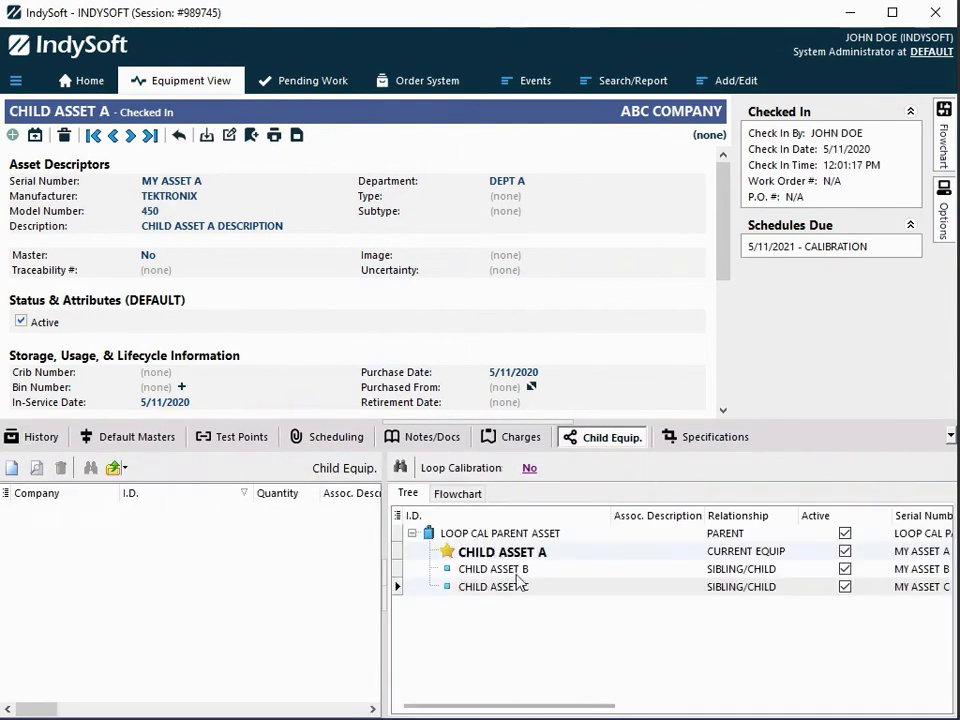
double_click(512, 572)
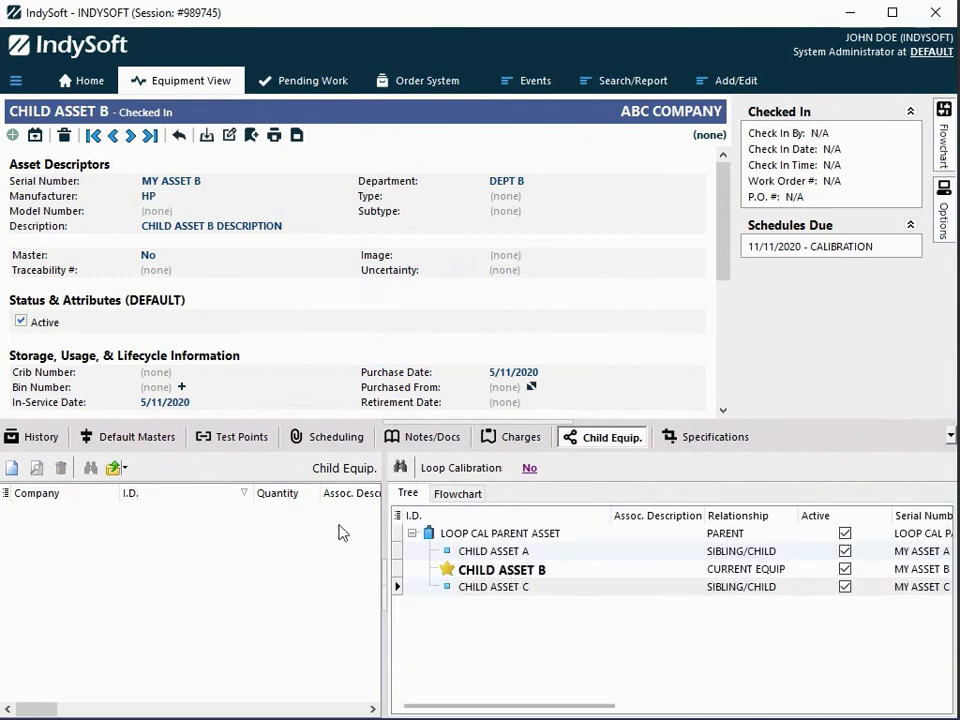
Step: Examine the loop calibration options in the Event Tabs step of the LOOP CALIBRATION event configuration, then return to CHILD ASSET B
left_click(0, 106)
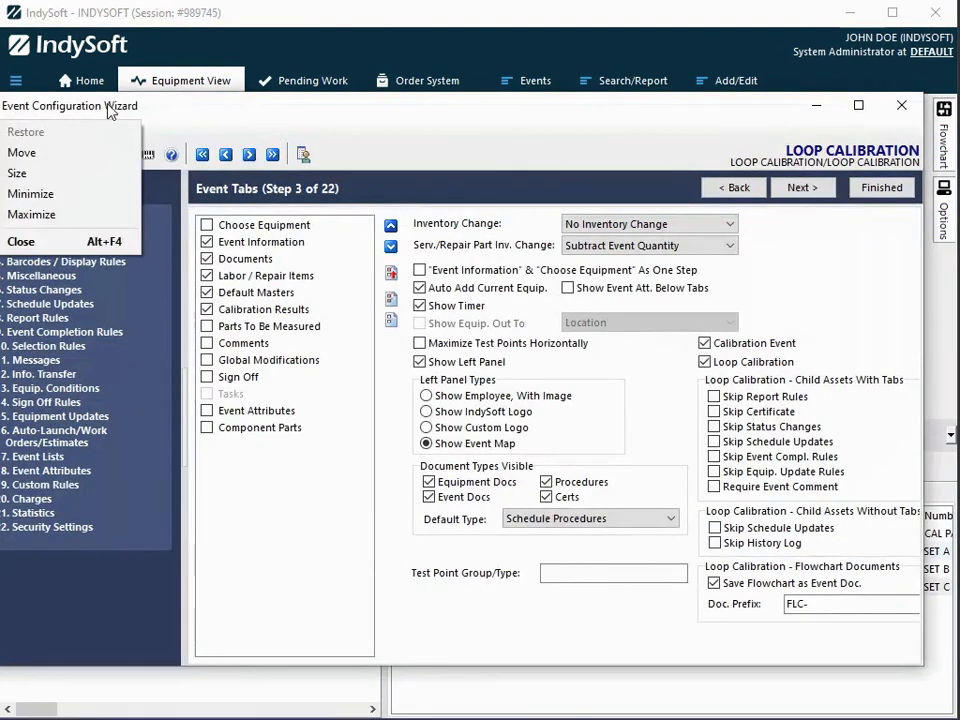
left_click_drag(110, 108, 136, 108)
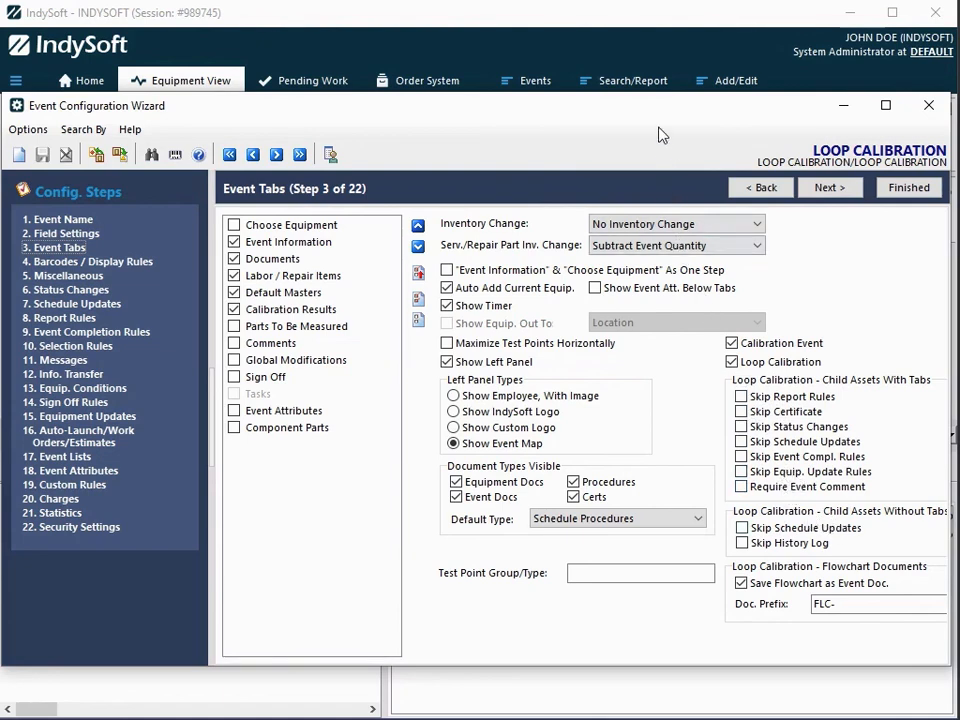
left_click_drag(656, 114, 649, 110)
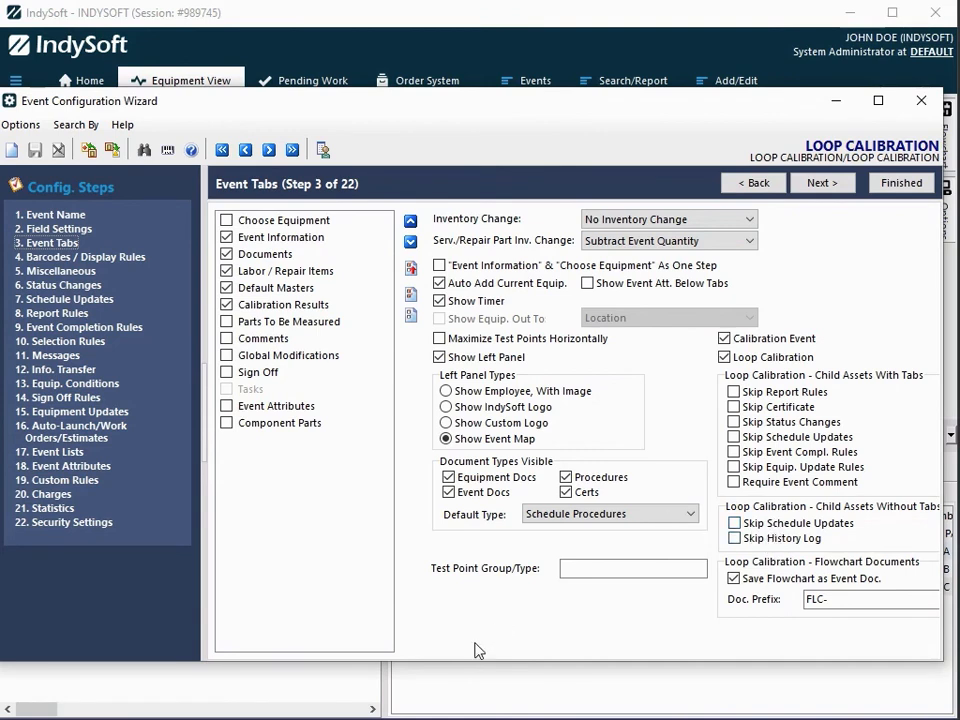
left_click(456, 679)
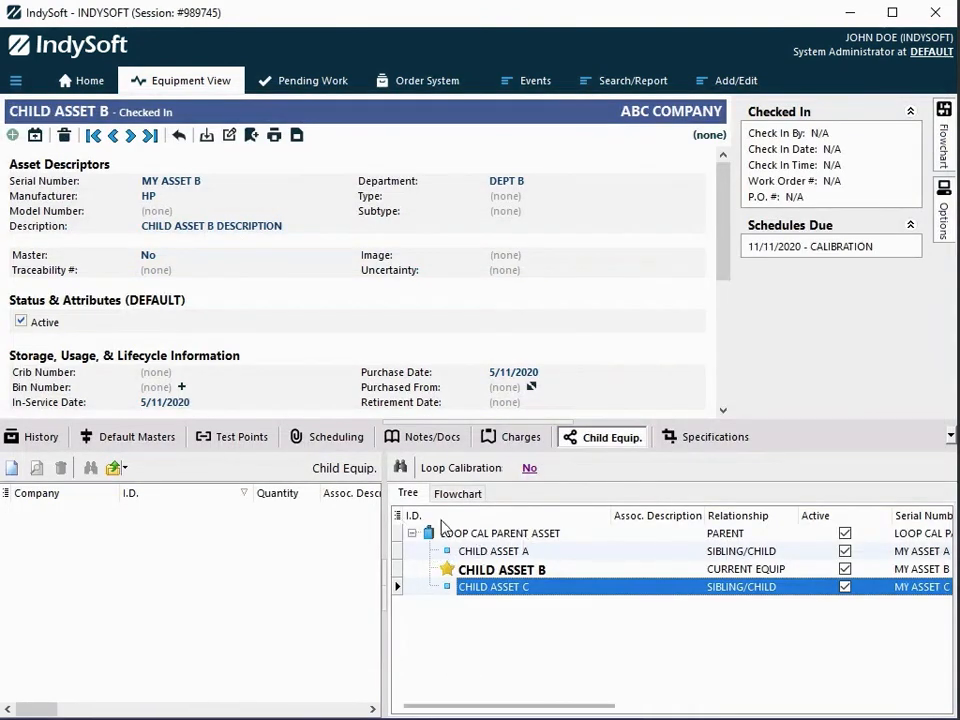